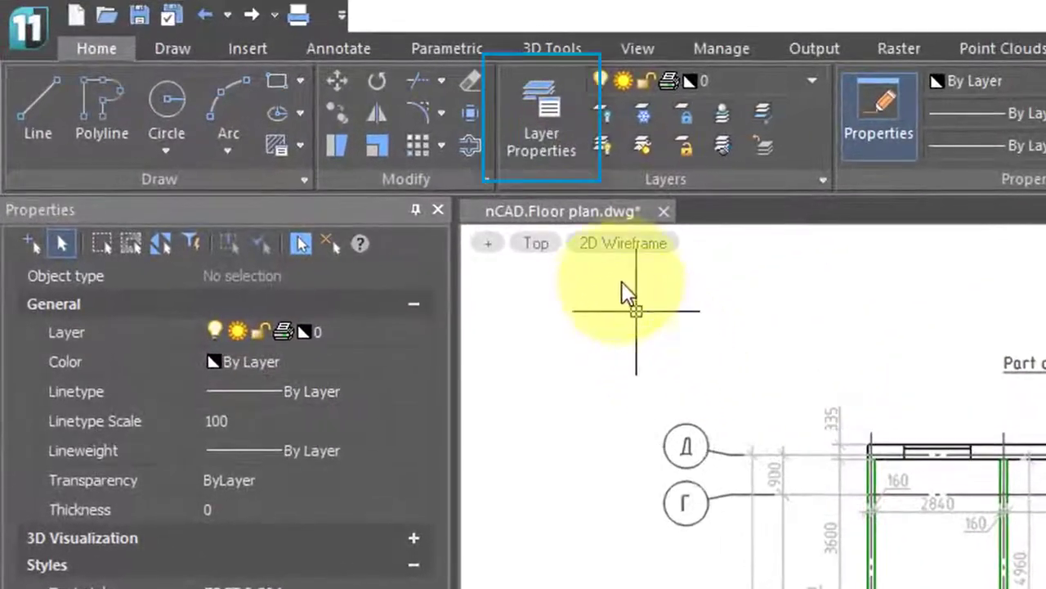
Open the Layers dialog, move it off the drawing, and set the Elevator layer's colour to red
left_click(545, 126)
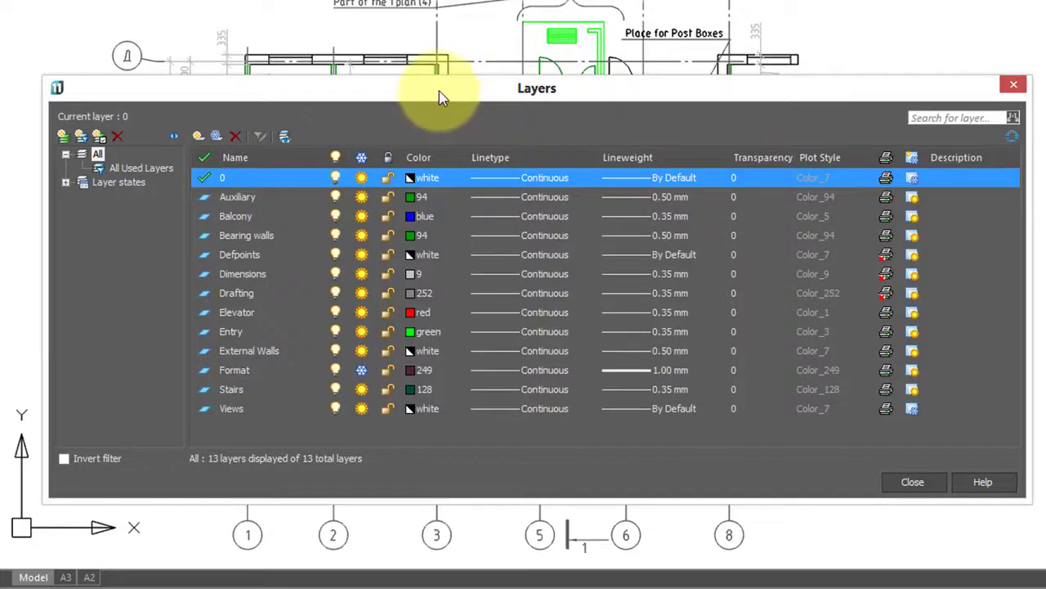
mouse_move(439, 91)
left_mouse_down()
mouse_move(467, 157)
mouse_move(464, 184)
left_mouse_up()
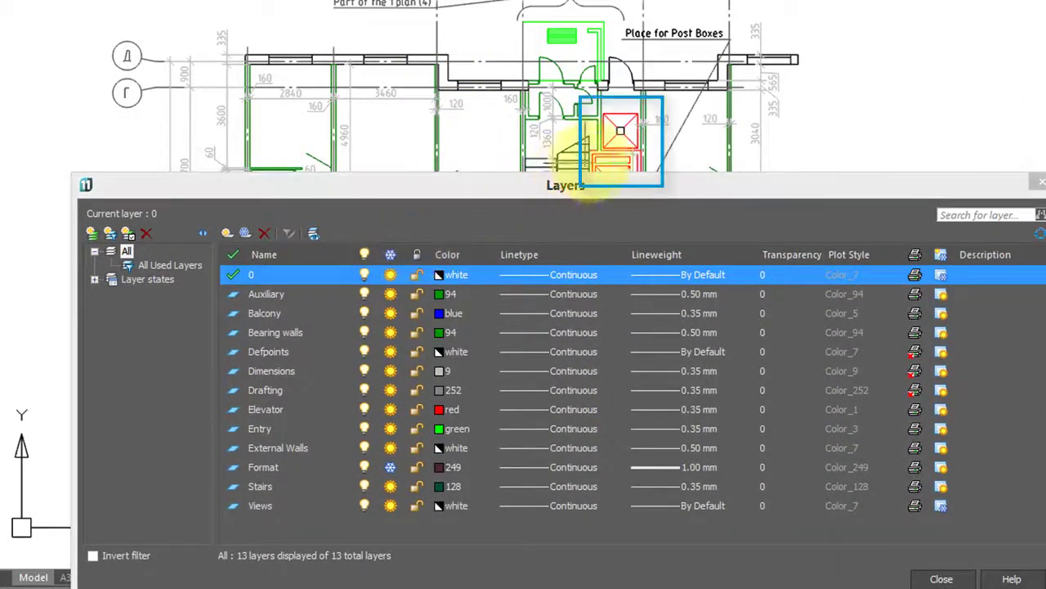
left_click(292, 414)
left_click(461, 412)
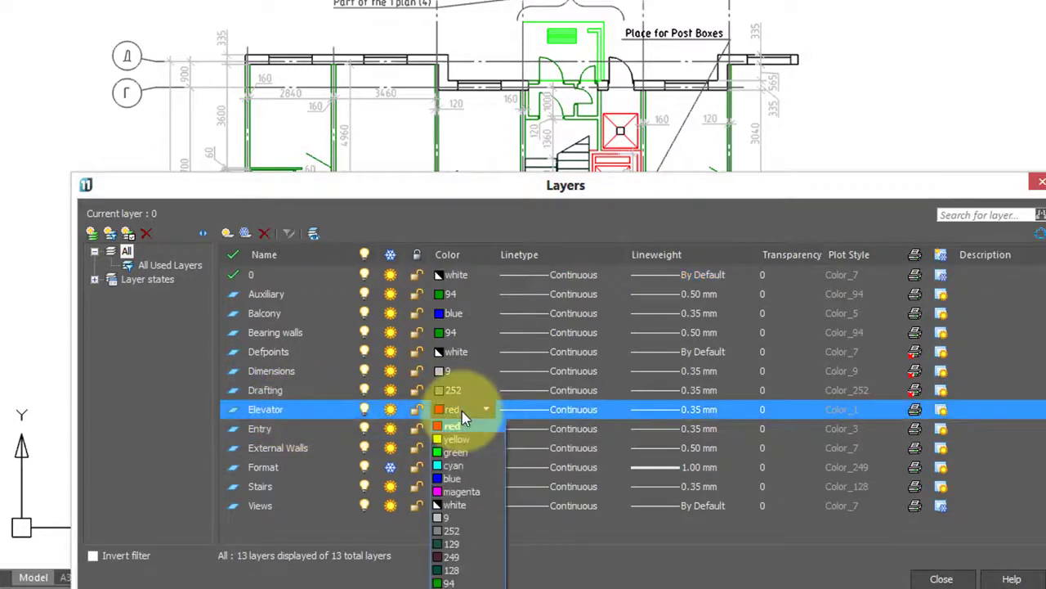
left_click(455, 478)
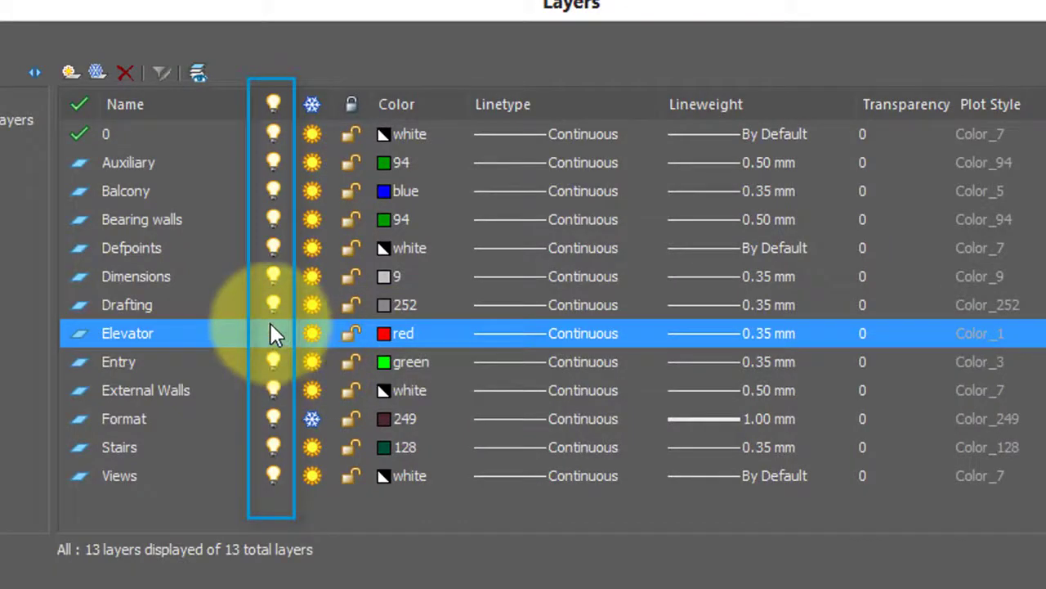
Turn Elevator off and back on, freeze and thaw it, then lock it
left_click(272, 328)
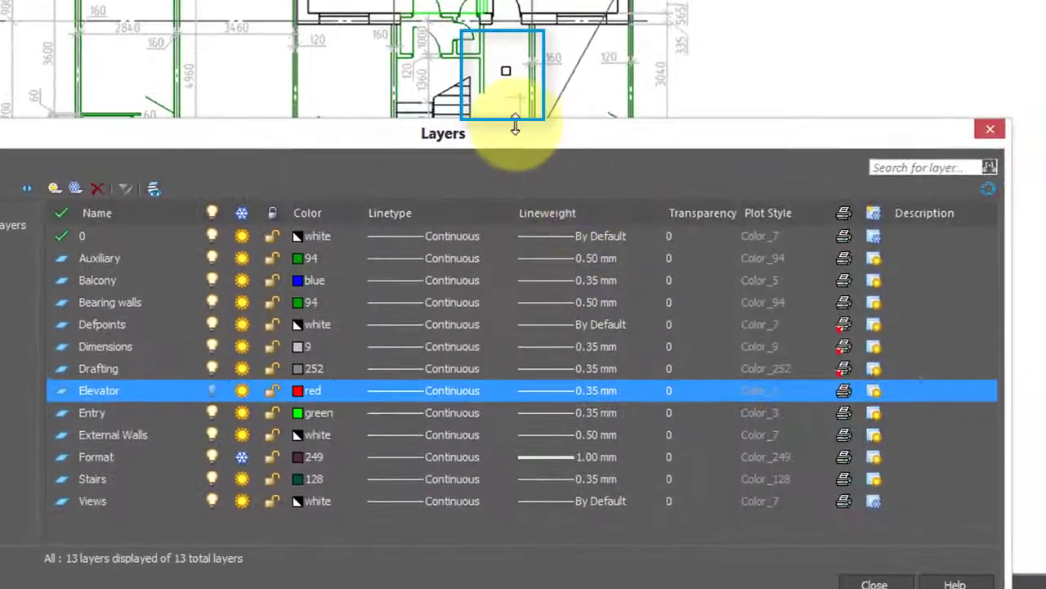
left_click(211, 390)
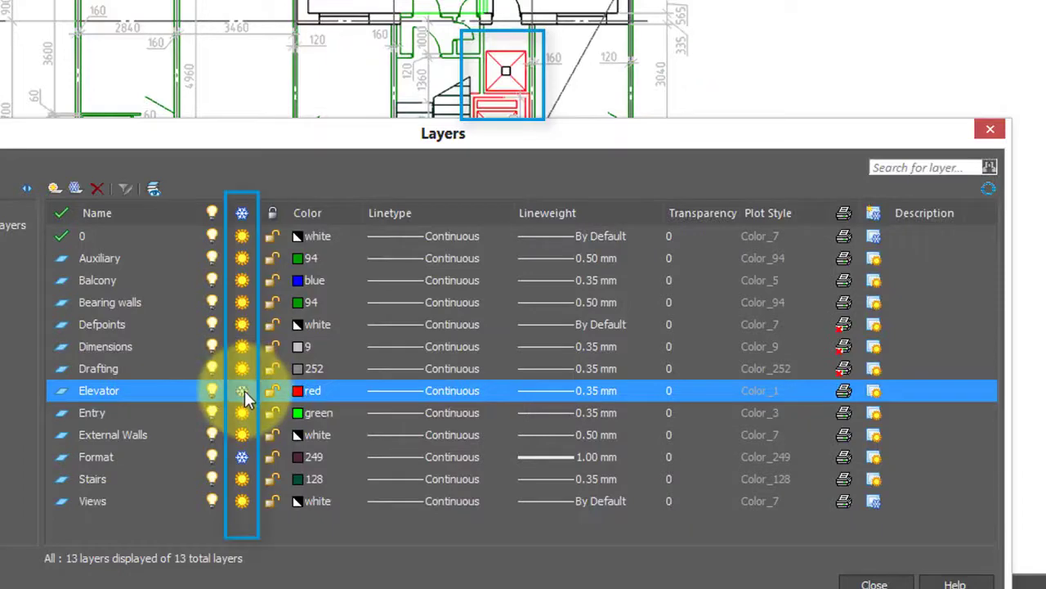
left_click(243, 391)
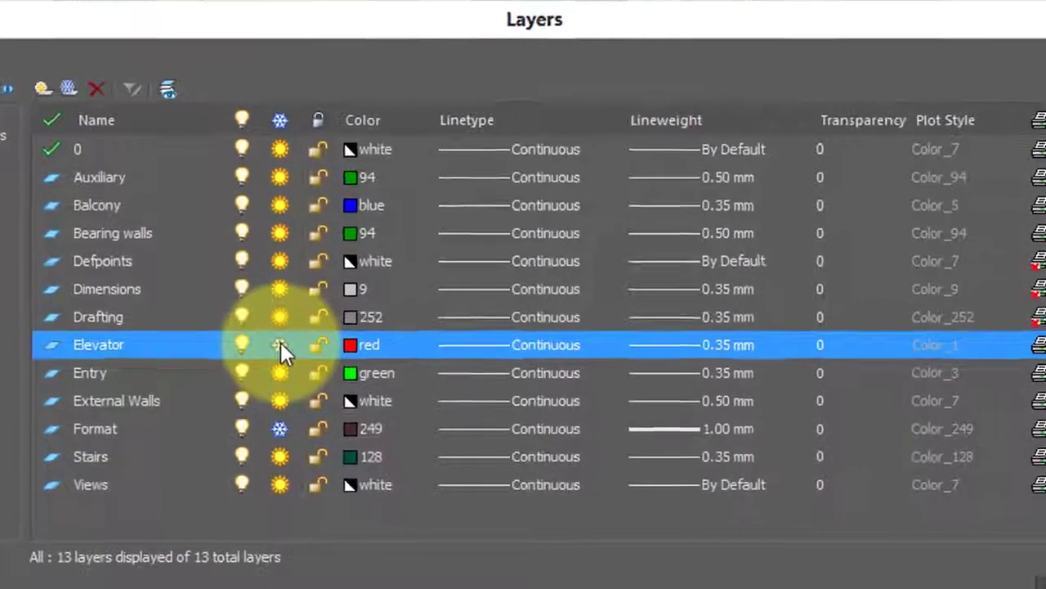
left_click(281, 345)
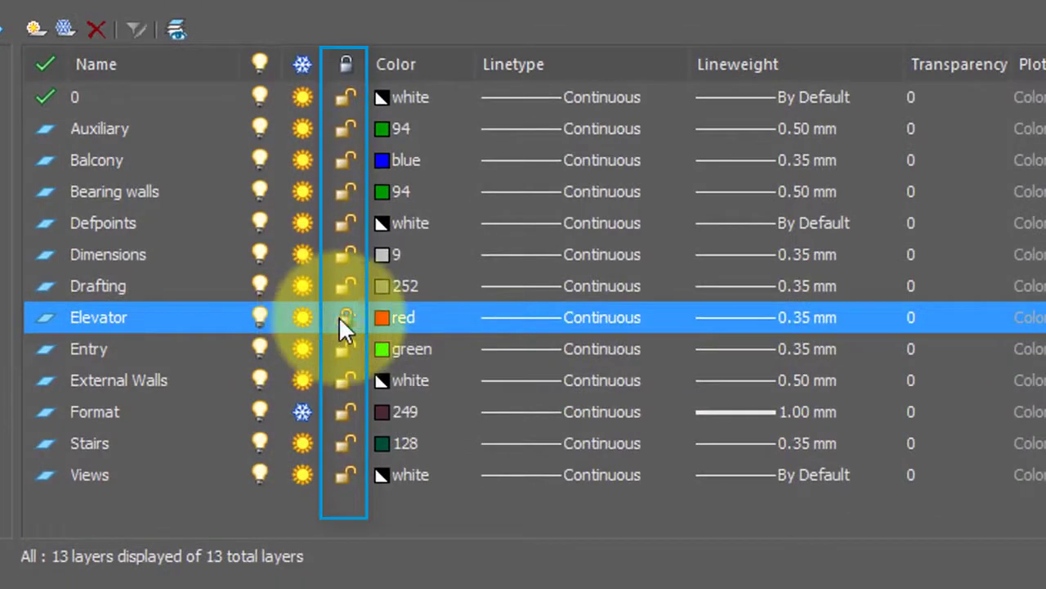
left_click(338, 315)
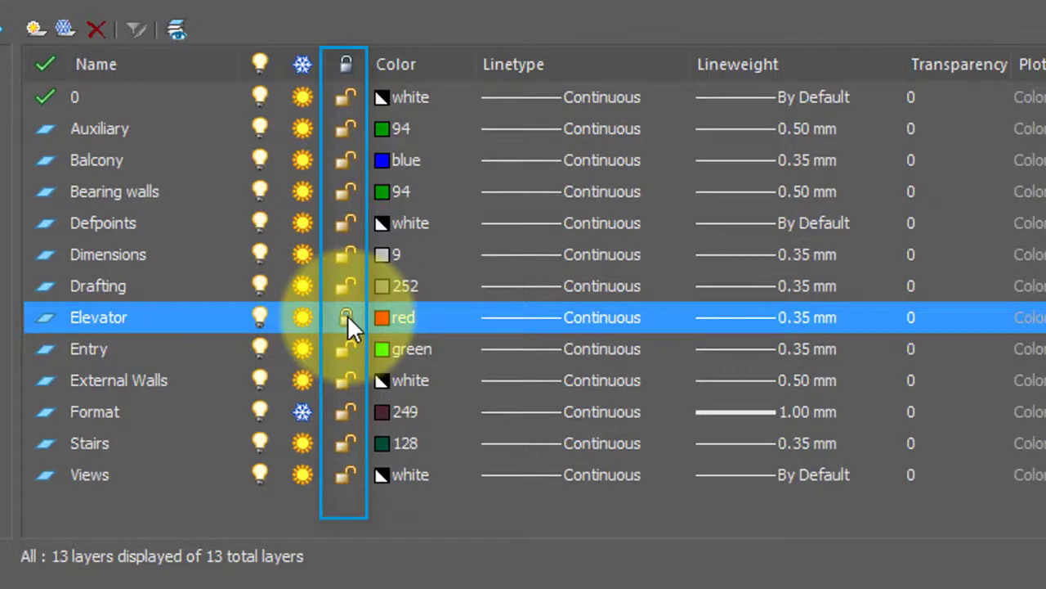
Confirm red as the Elevator layer's colour in the full colour picker
left_click(402, 317)
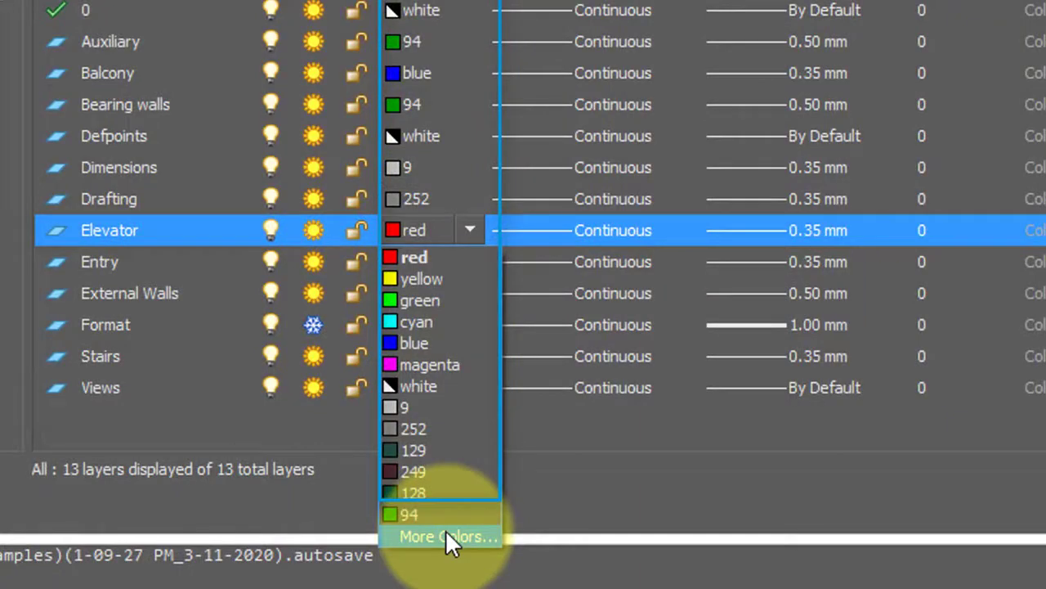
left_click(447, 537)
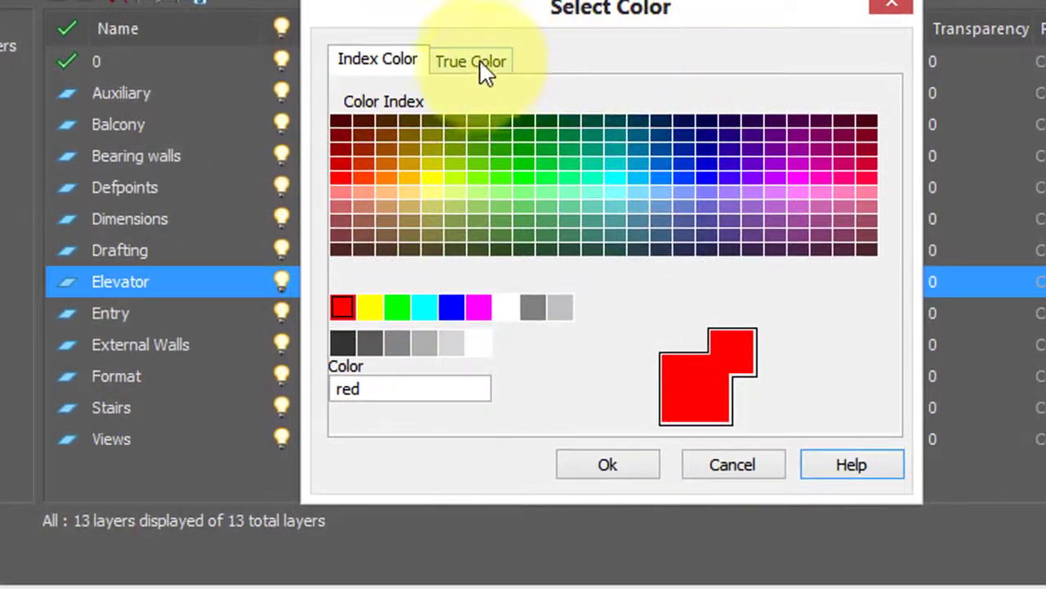
left_click(468, 49)
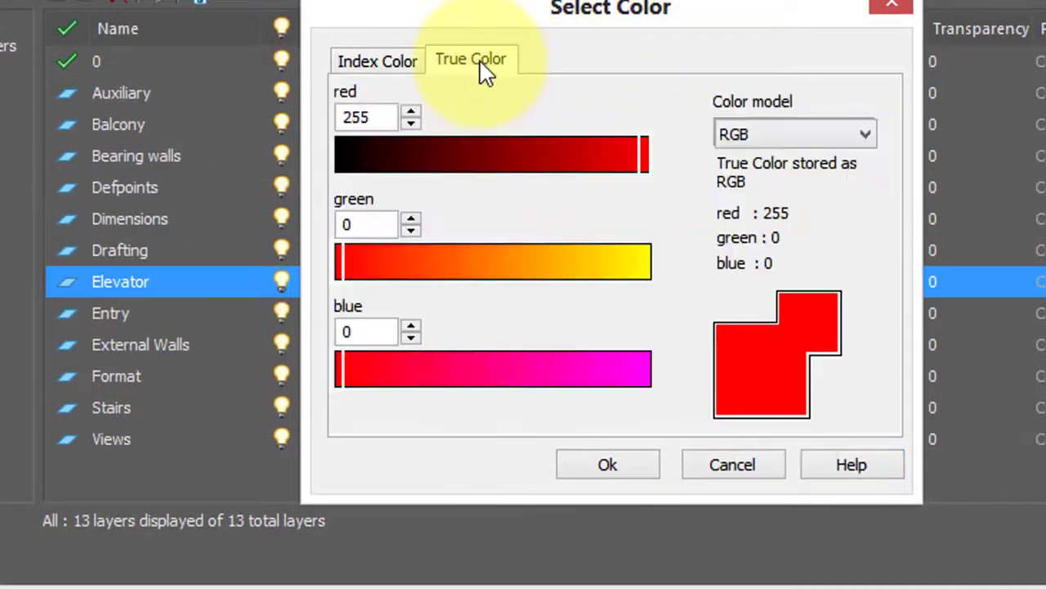
left_click(391, 65)
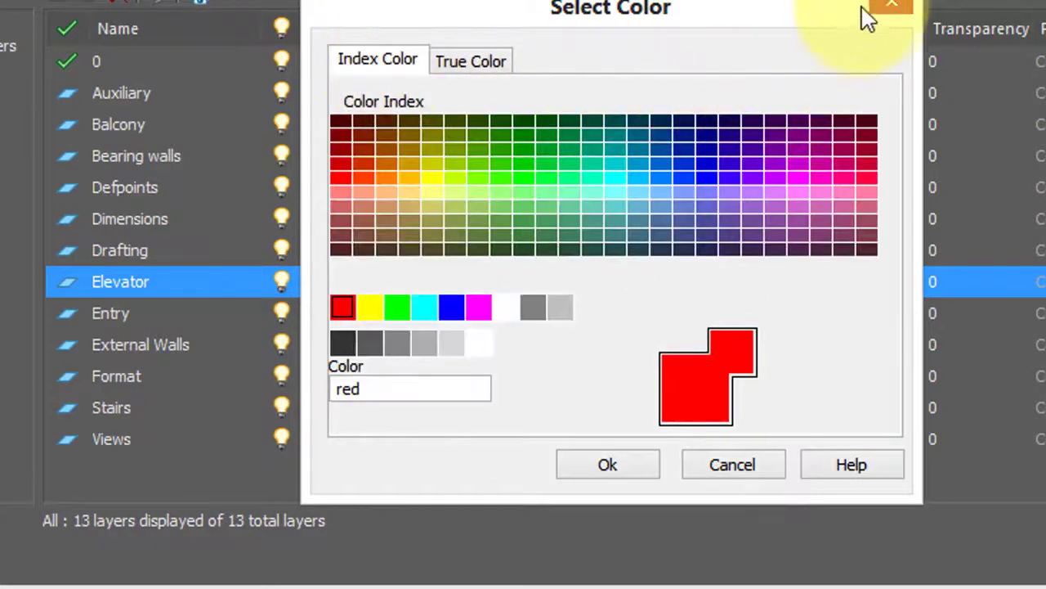
left_click(619, 468)
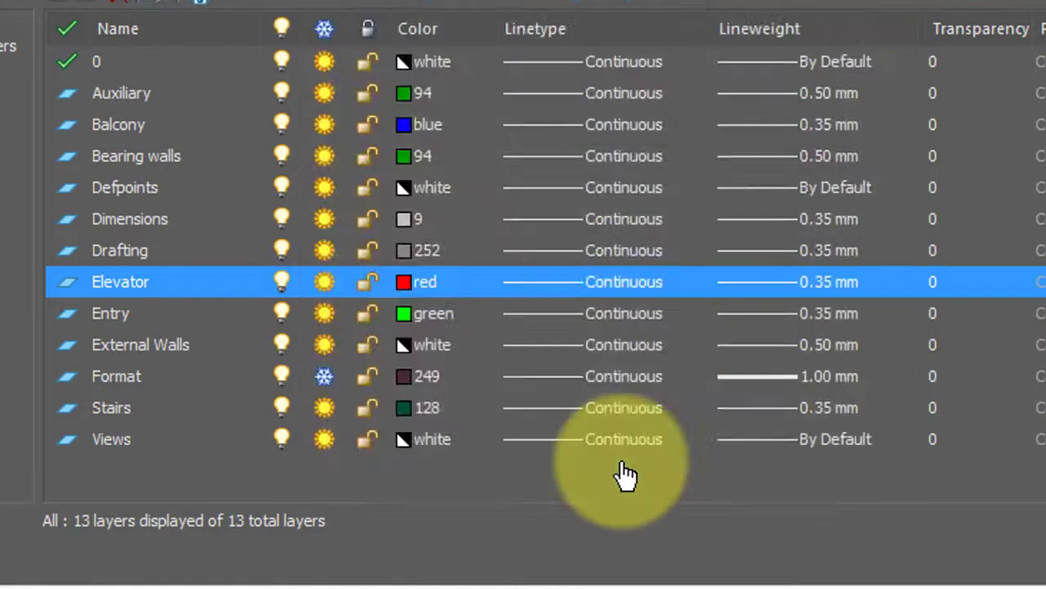
Load the HIDDEN linetype from ncad-in.lin and assign it to the Elevator layer
left_click(629, 280)
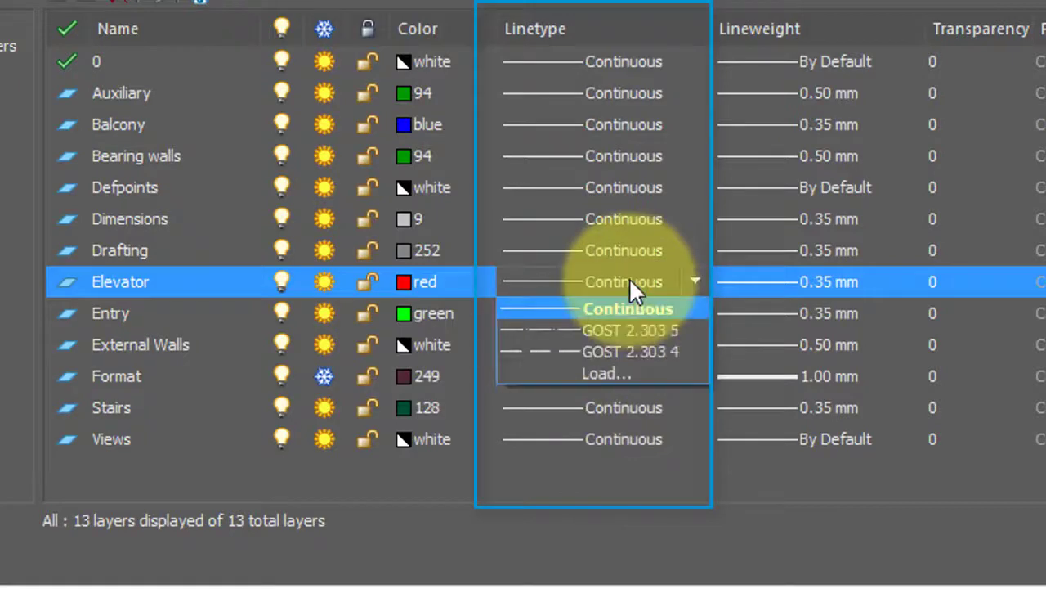
left_click(618, 372)
left_click(122, 275)
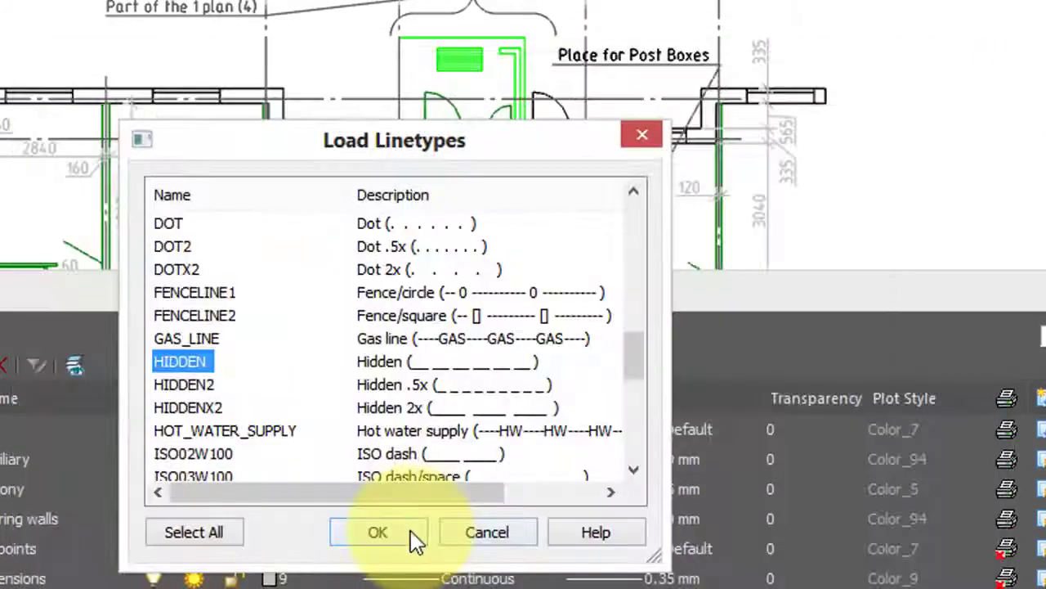
left_click(408, 532)
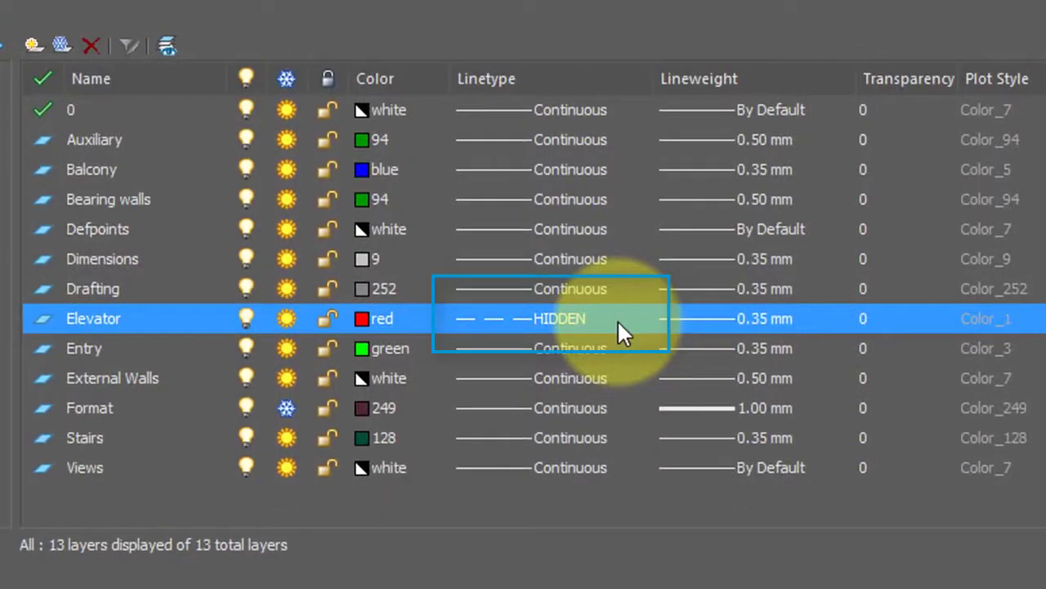
left_click(734, 318)
left_click(762, 282)
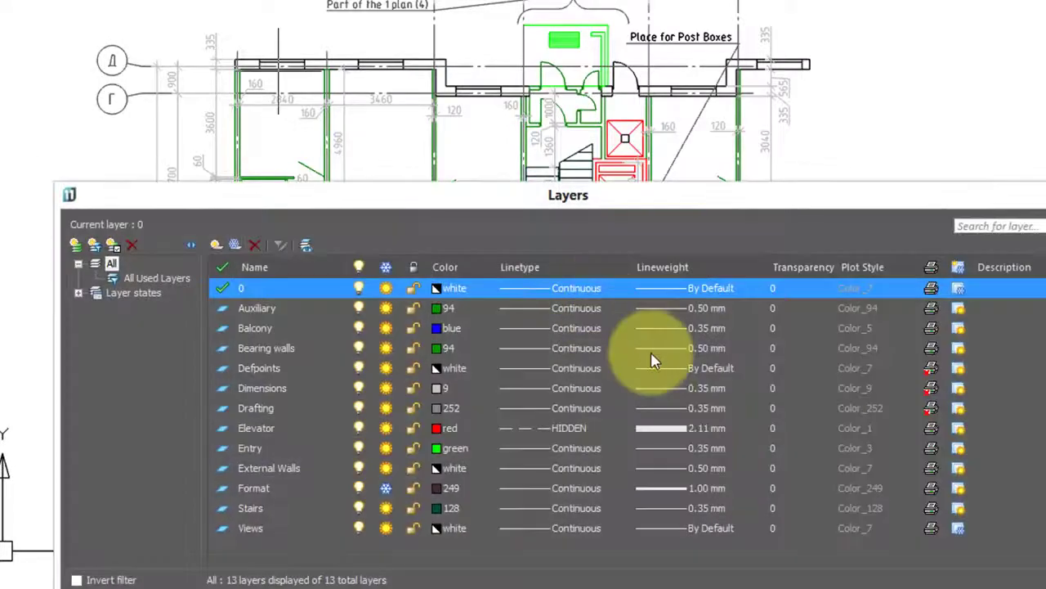
left_click(712, 430)
left_click(712, 430)
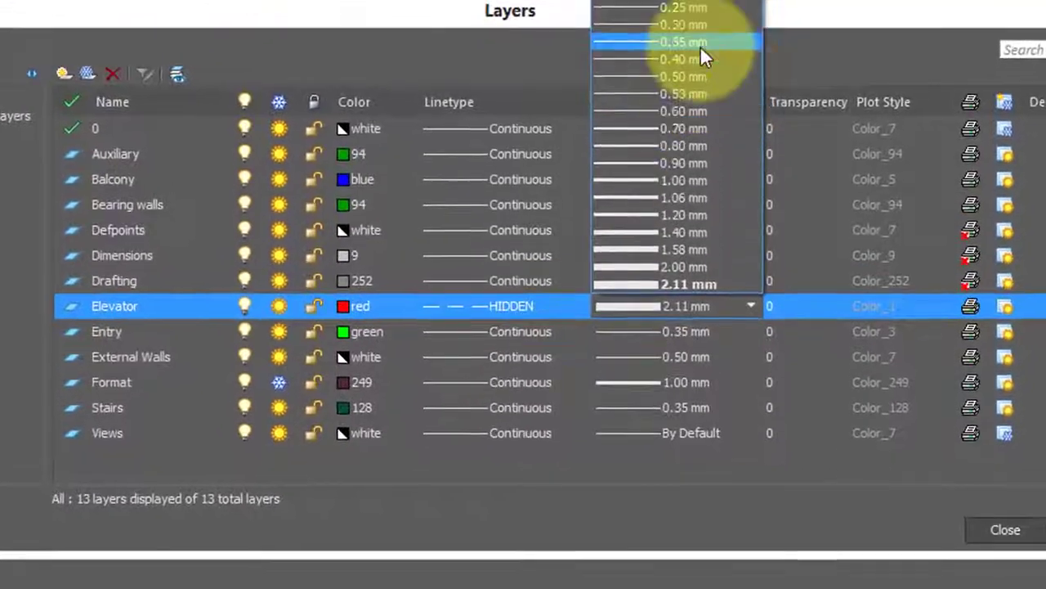
left_click(708, 181)
left_click(798, 406)
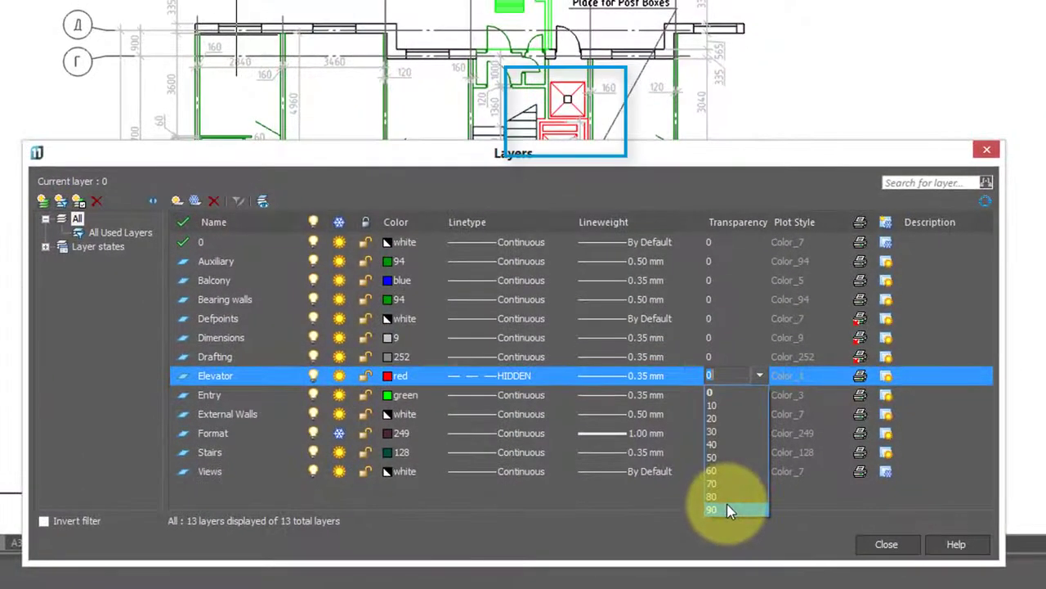
left_click(744, 496)
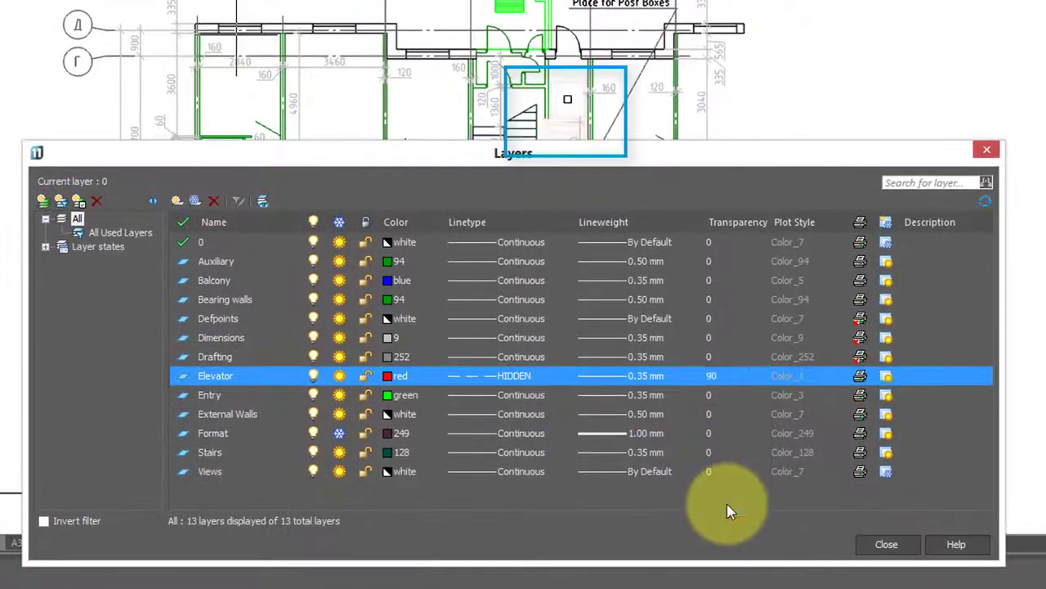
left_click(715, 375)
left_click(725, 431)
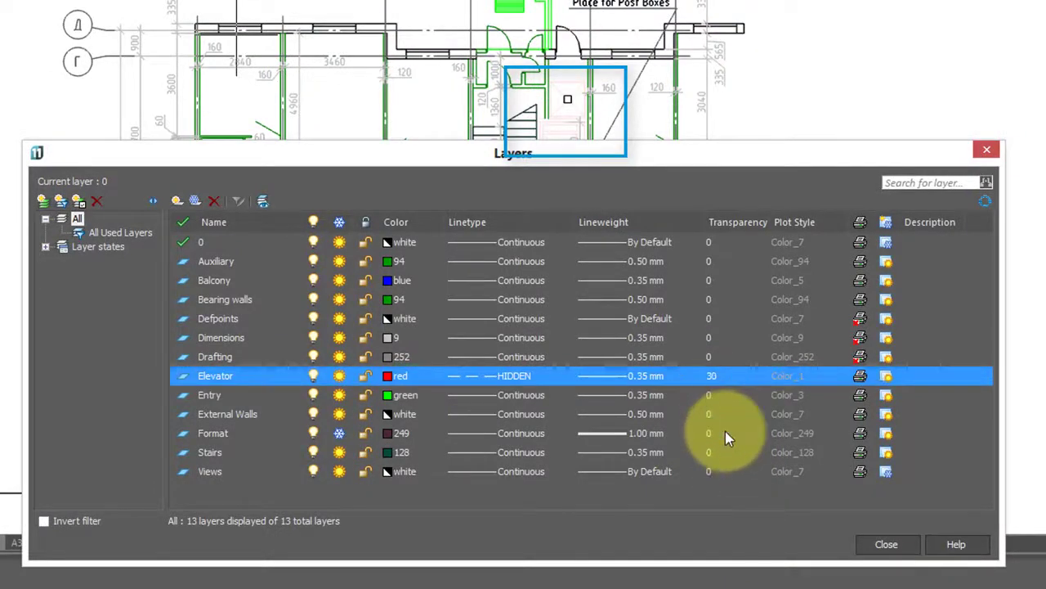
left_click(723, 377)
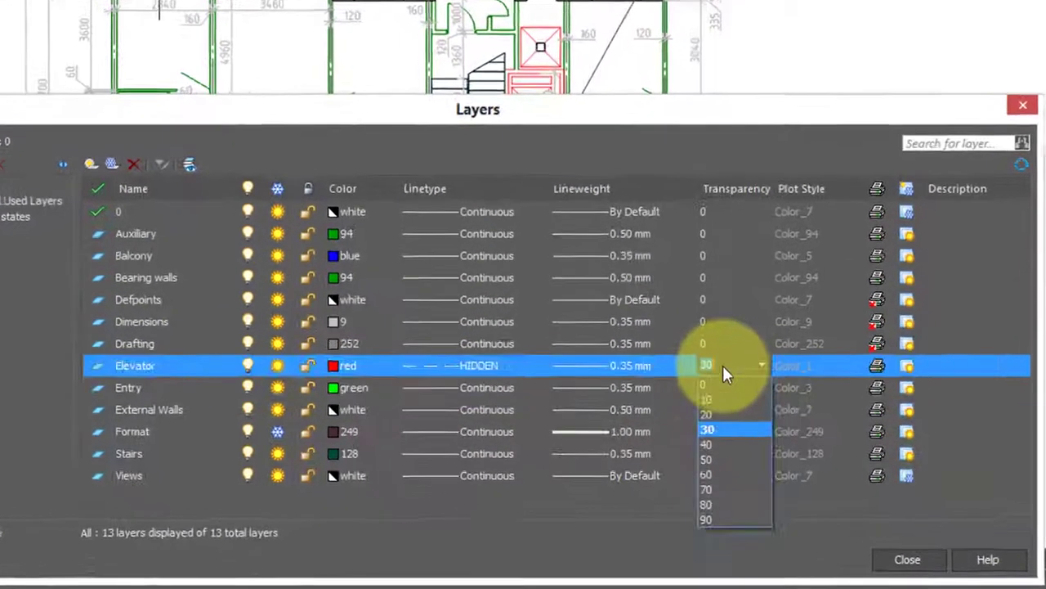
left_click(729, 392)
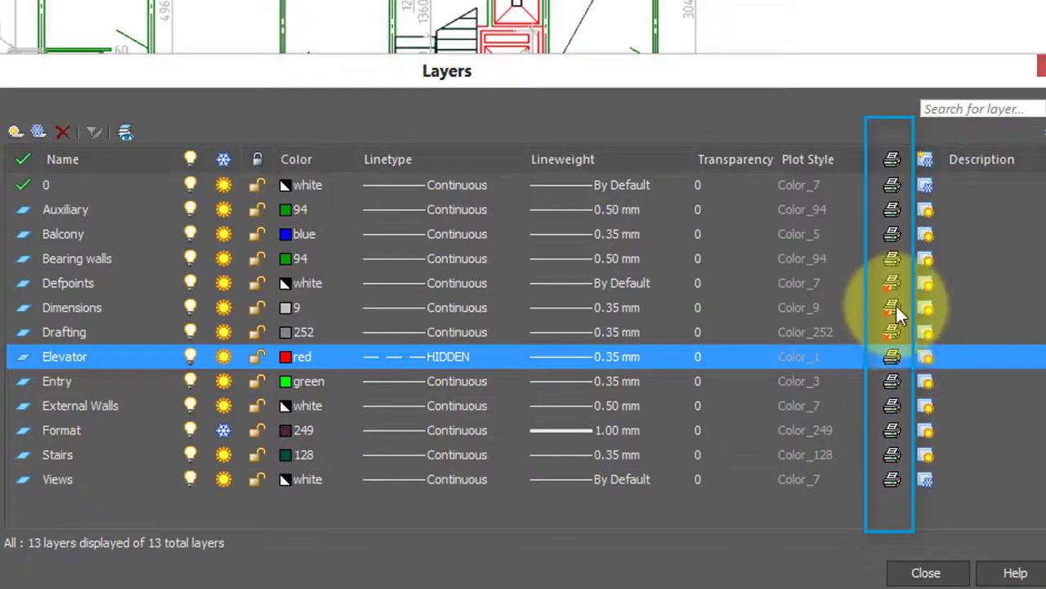
Close the Layers dialog to return to the floor plan
left_click(925, 572)
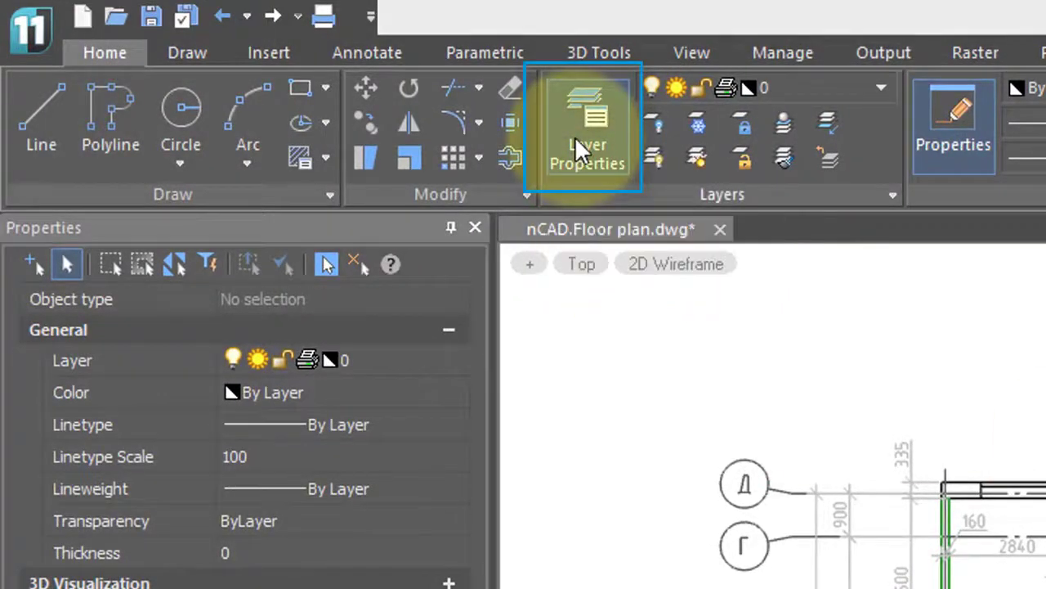
Create a new layer named Border with colour 252, make it current, and close the dialog
left_click(574, 137)
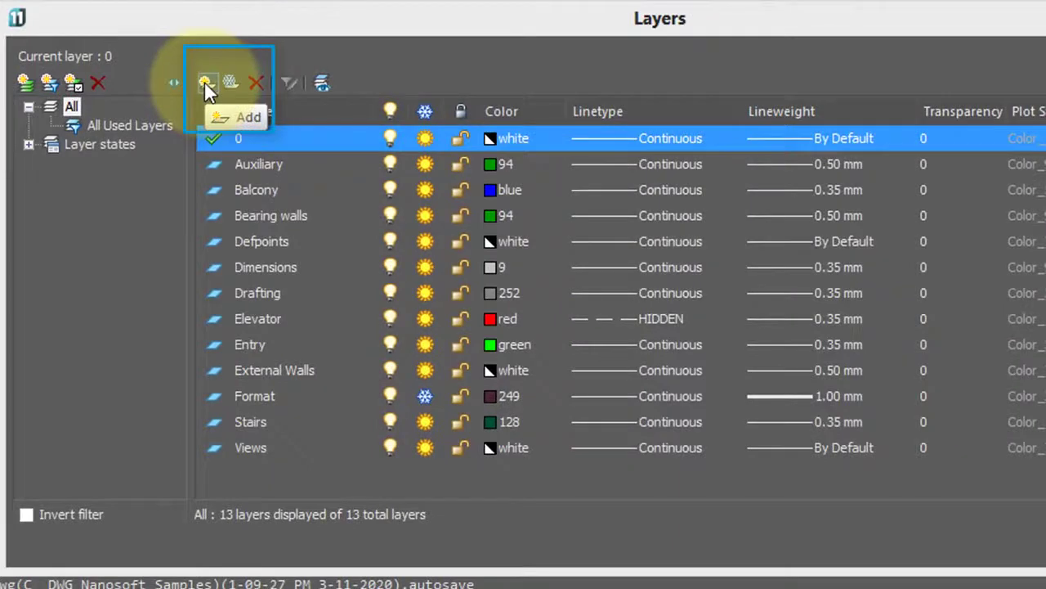
left_click(204, 83)
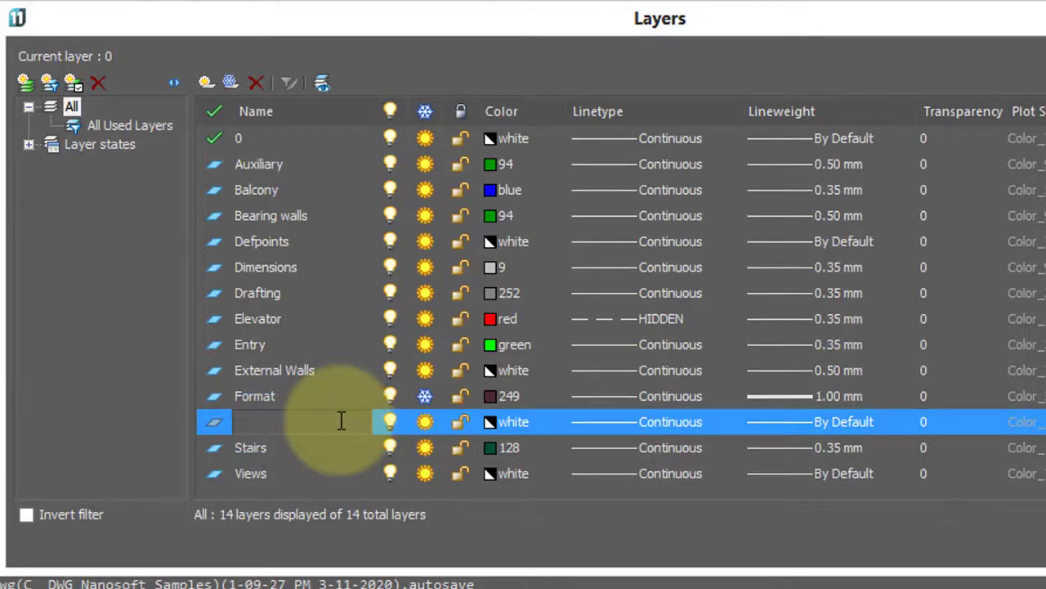
type("Border")
left_click(514, 422)
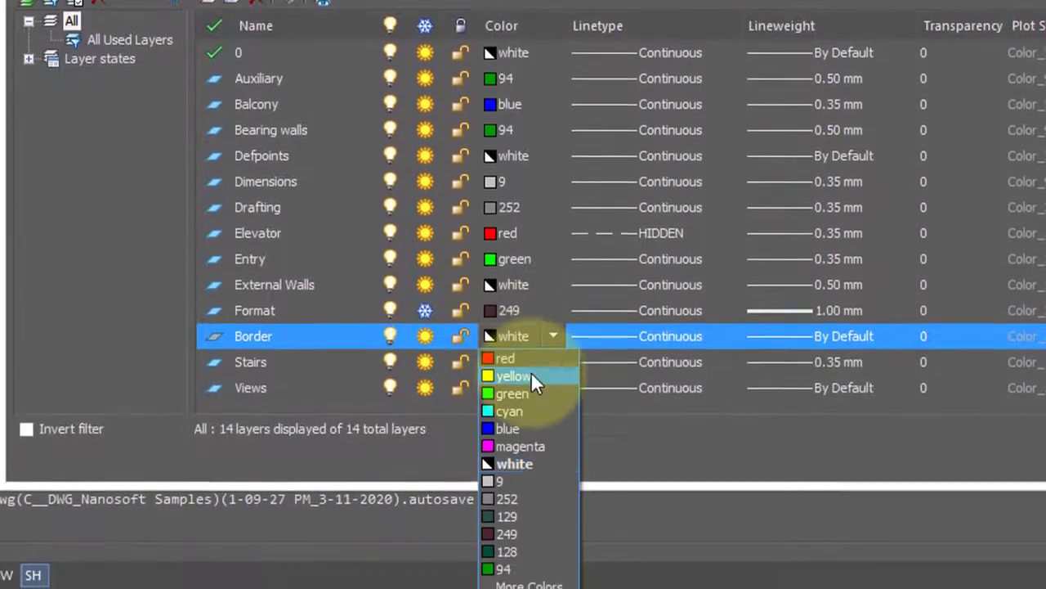
left_click(517, 498)
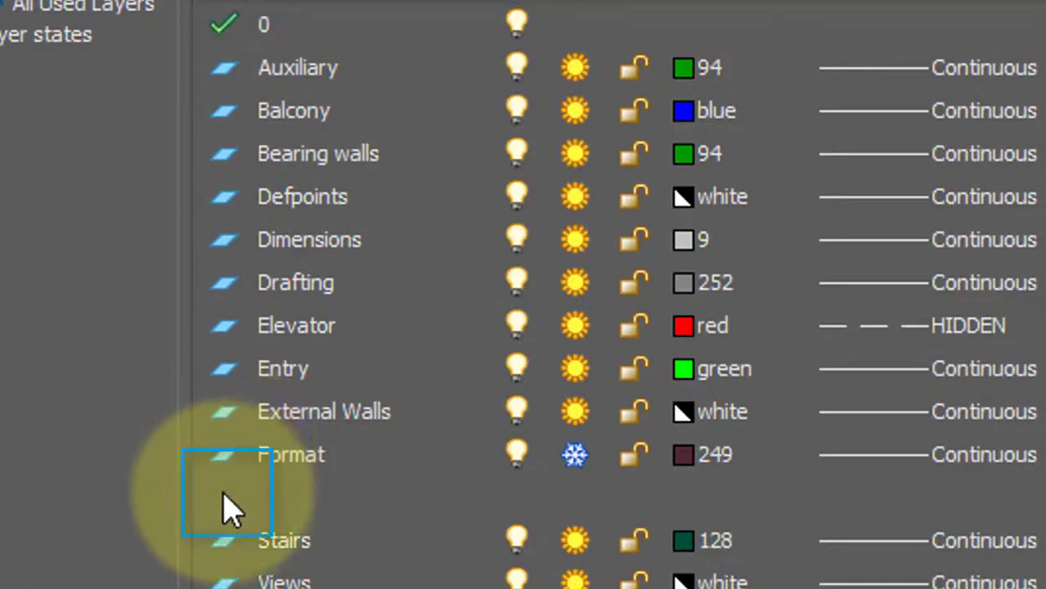
double_click(224, 497)
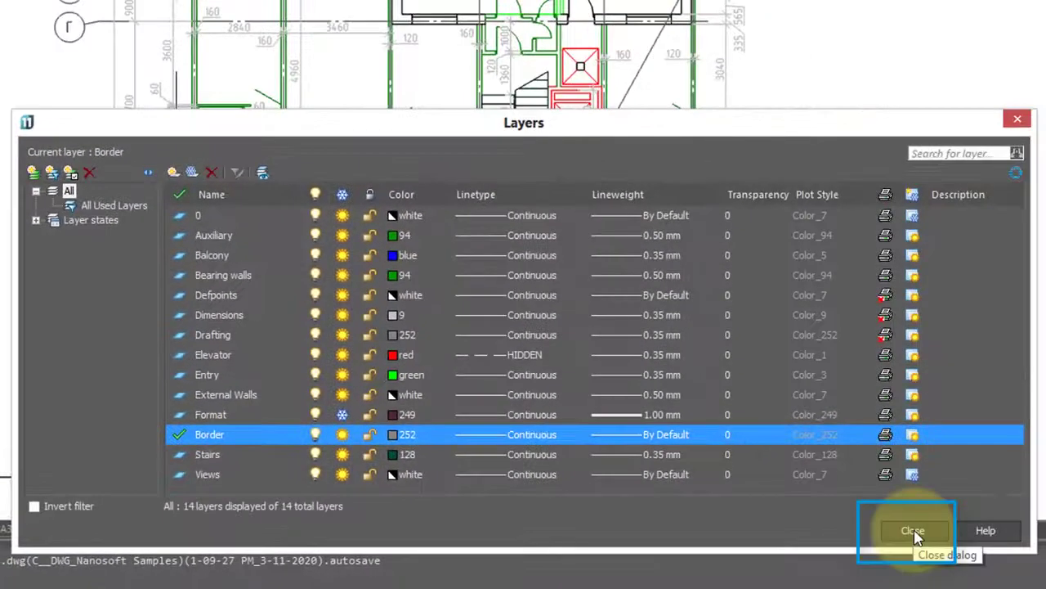
left_click(913, 531)
Draw a rectangle enclosing the whole floor plan and select it to check its properties
scroll(535, 99, "down", 5)
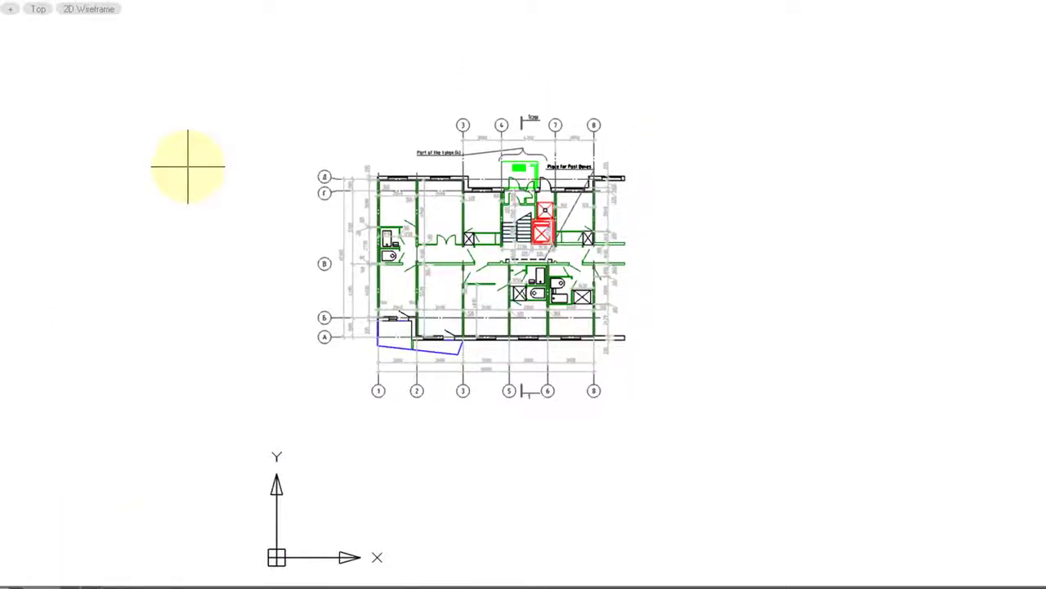
left_click(290, 81)
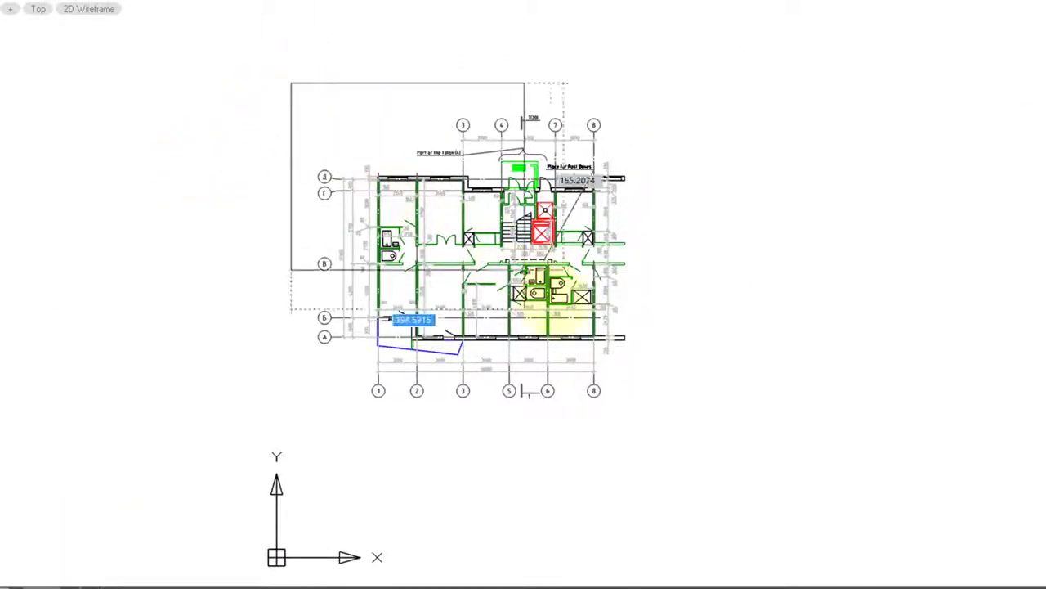
left_click(646, 423)
left_click(369, 82)
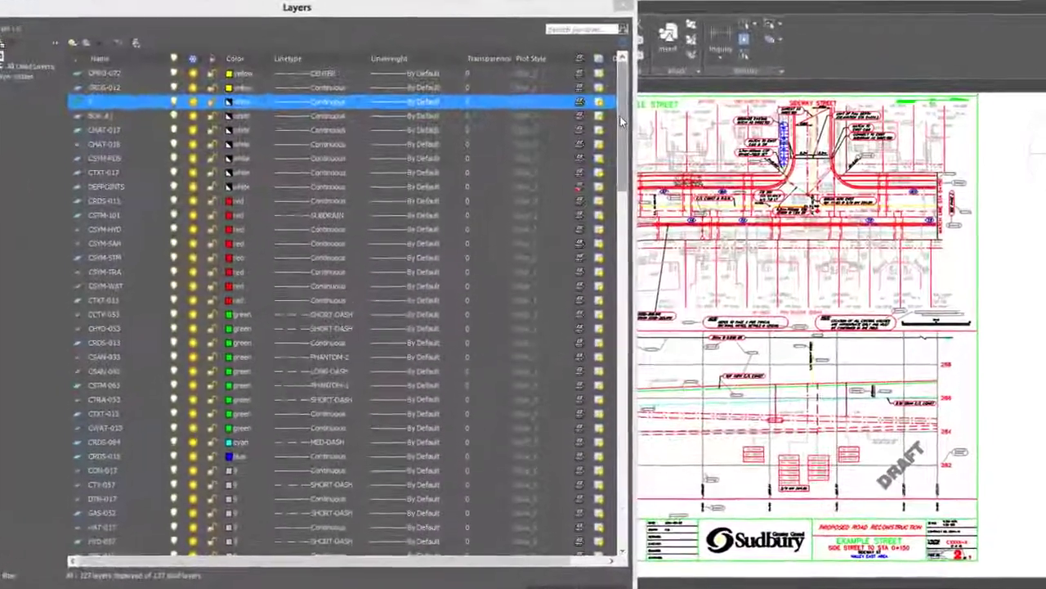
scroll(629, 139, "down", 1)
left_click_drag(629, 139, 626, 542)
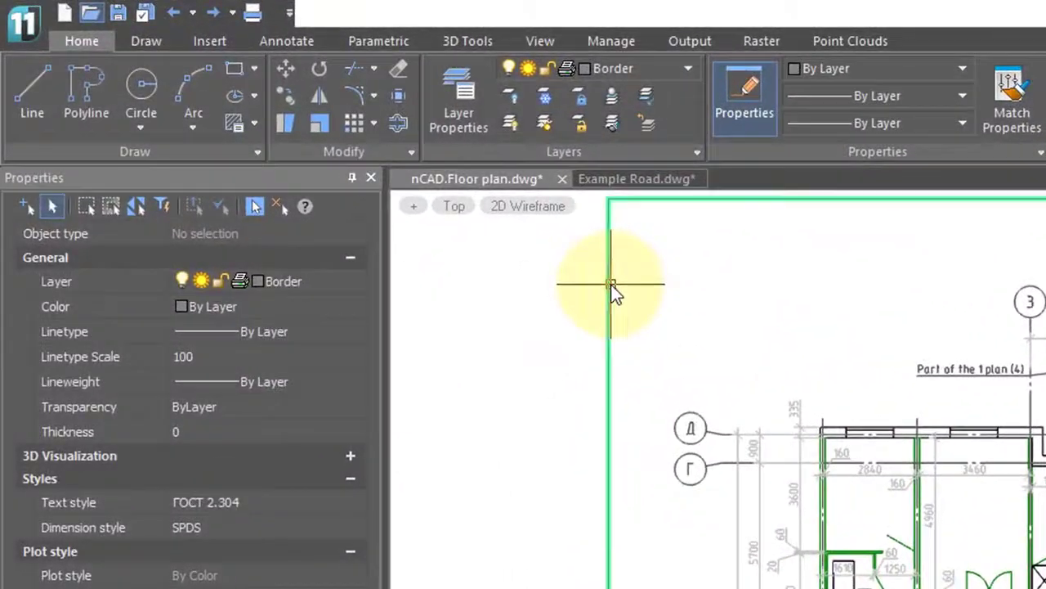
Move the frame onto the Elevator layer via Properties, then clear the selection
left_click(611, 284)
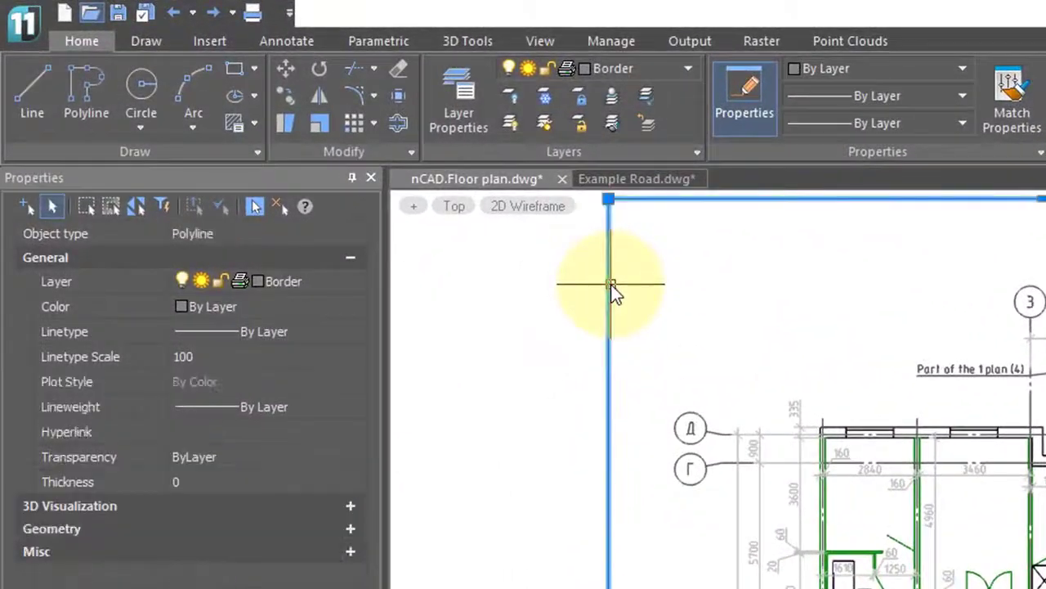
left_click(354, 280)
left_click(301, 439)
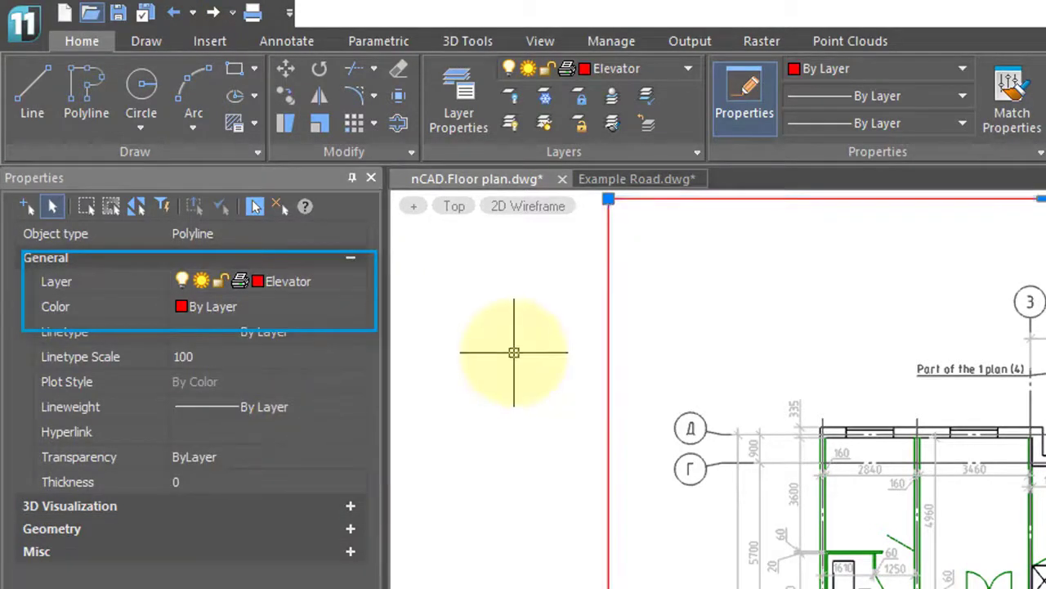
key("Escape")
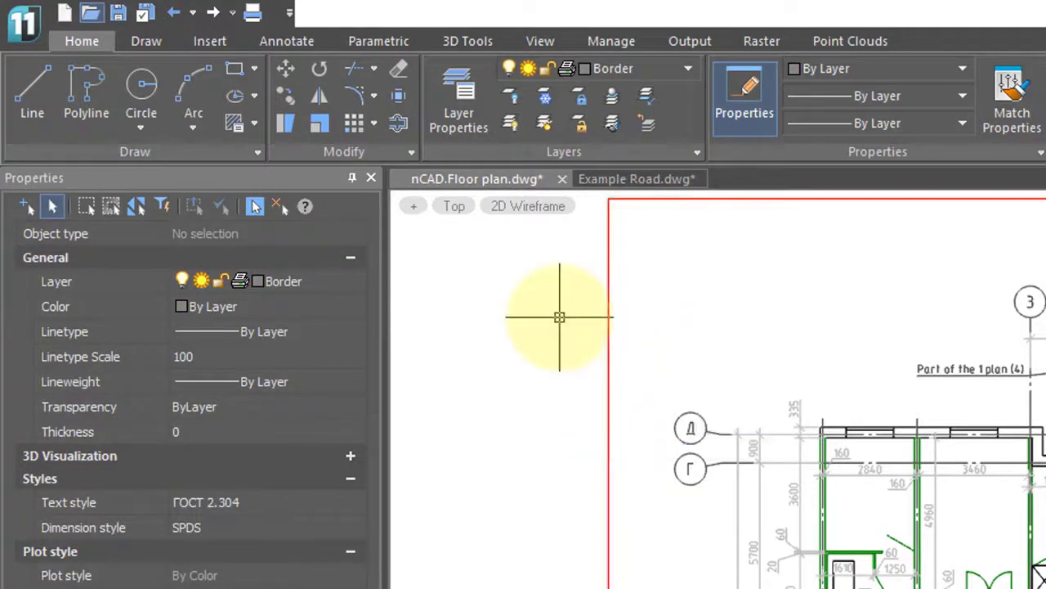
Move the frame onto the Balcony layer from the ribbon layer list
left_click(608, 292)
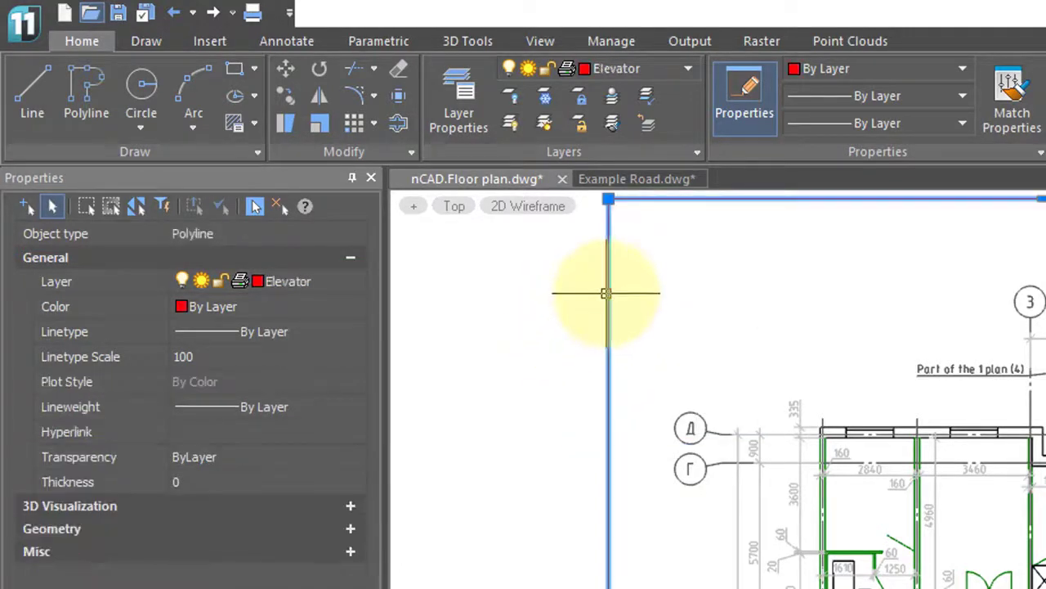
left_click(689, 70)
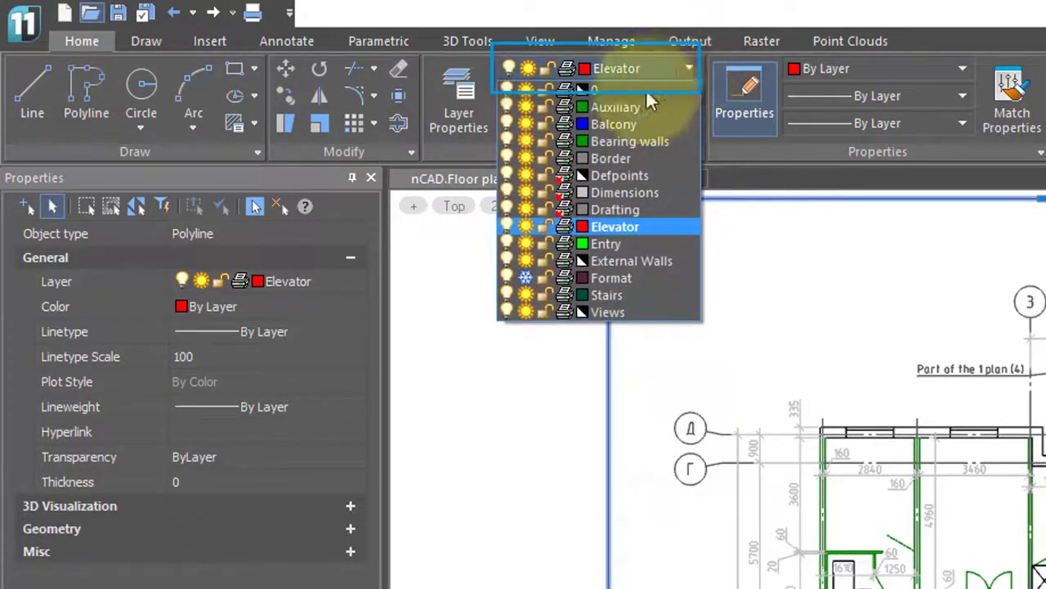
left_click(637, 124)
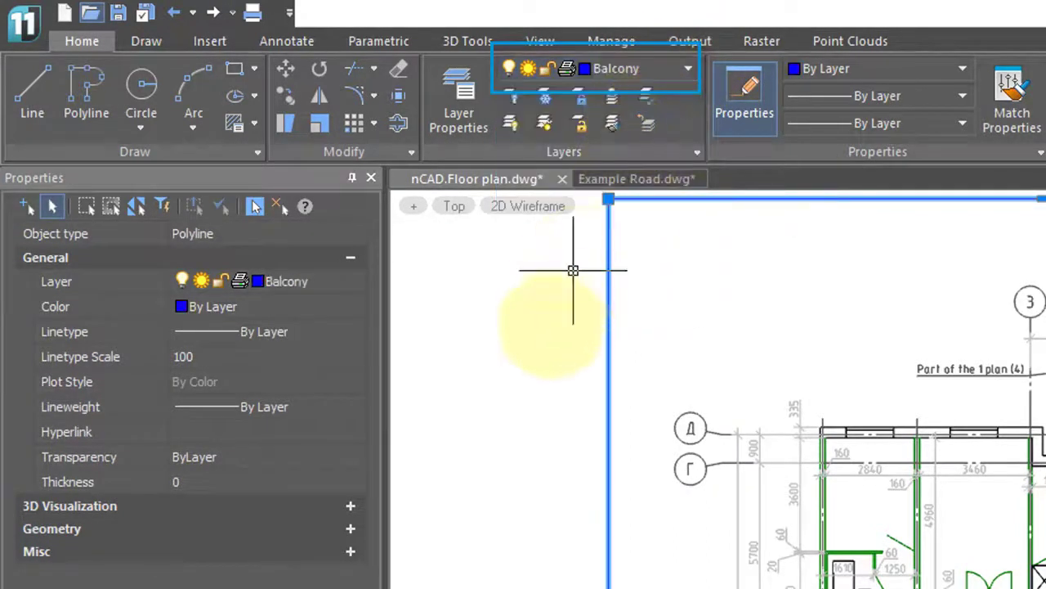
key("Escape")
mouse_move(608, 280)
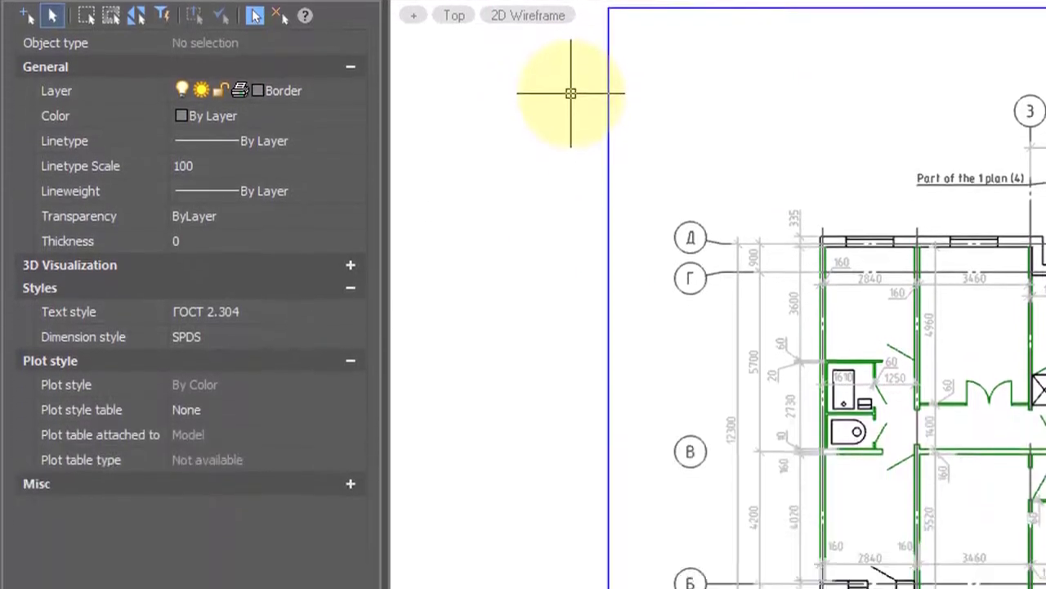
Undo both layer moves with U twice so the frame returns to Border
type("u")
key("Return")
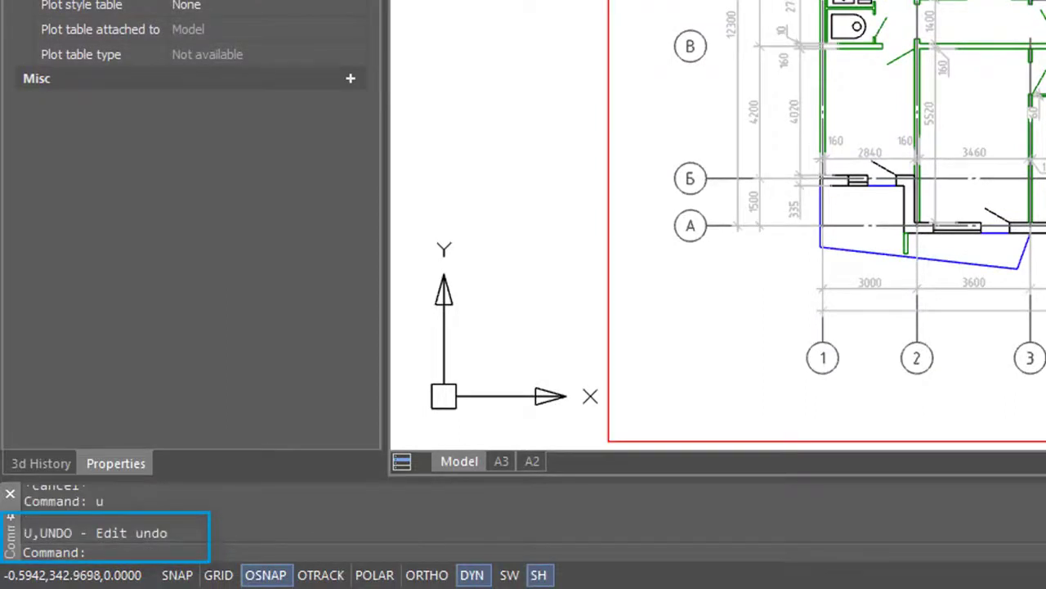
type("u")
key("Return")
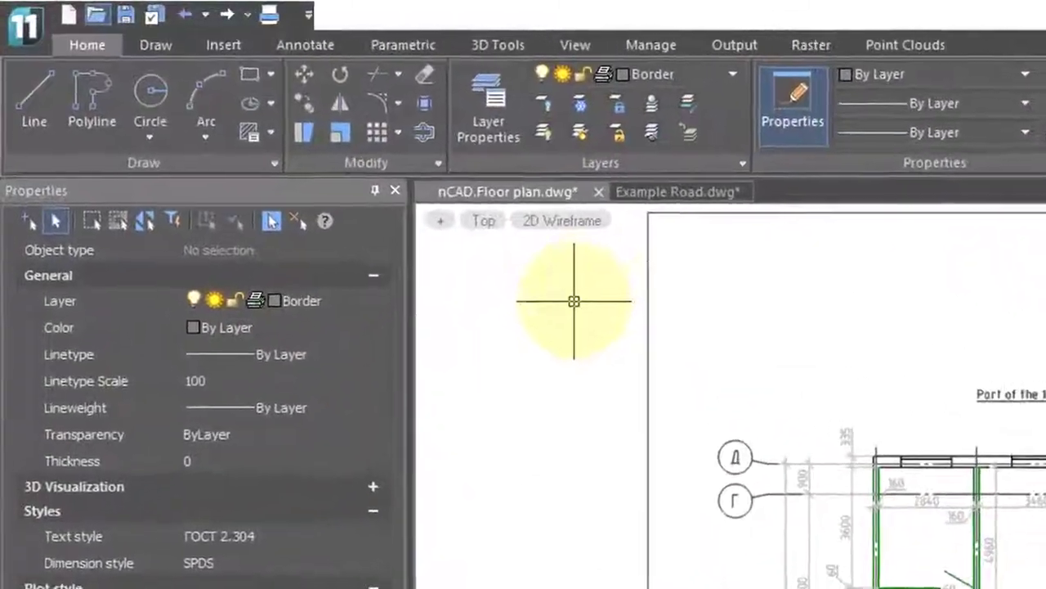
left_click(729, 70)
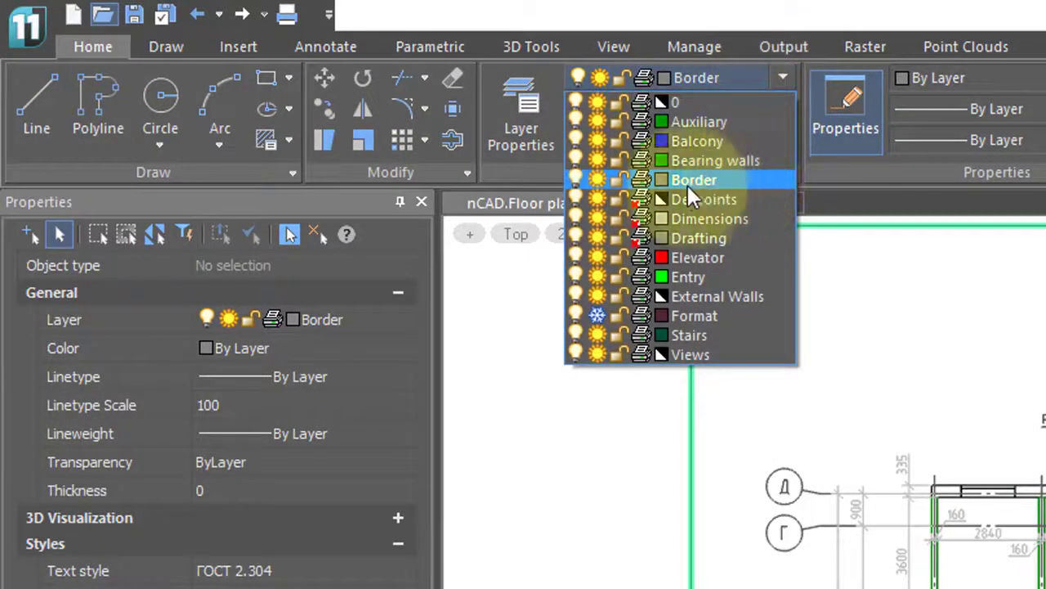
left_click(595, 176)
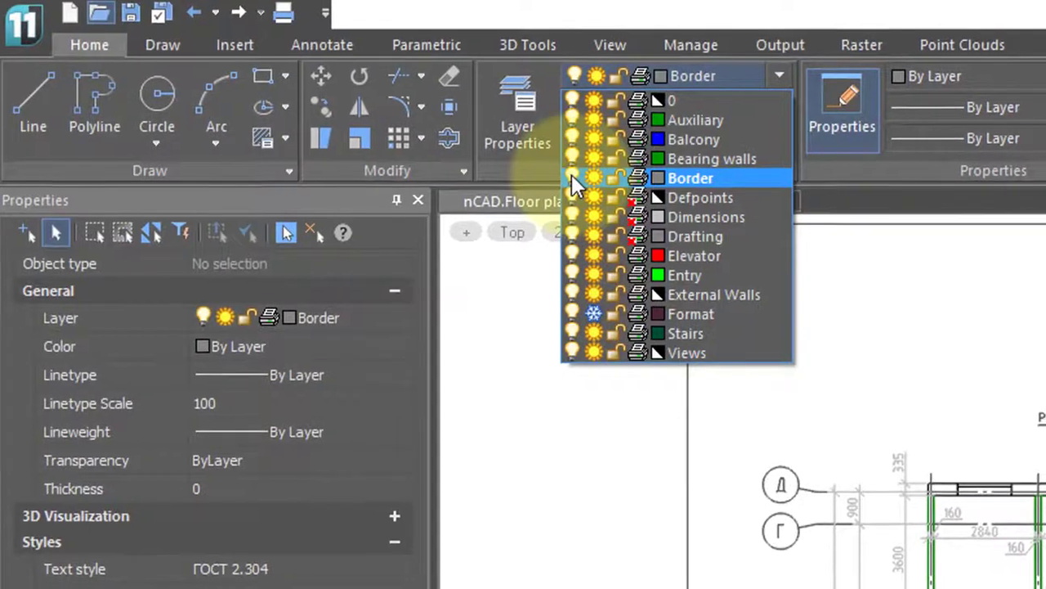
left_click(572, 176)
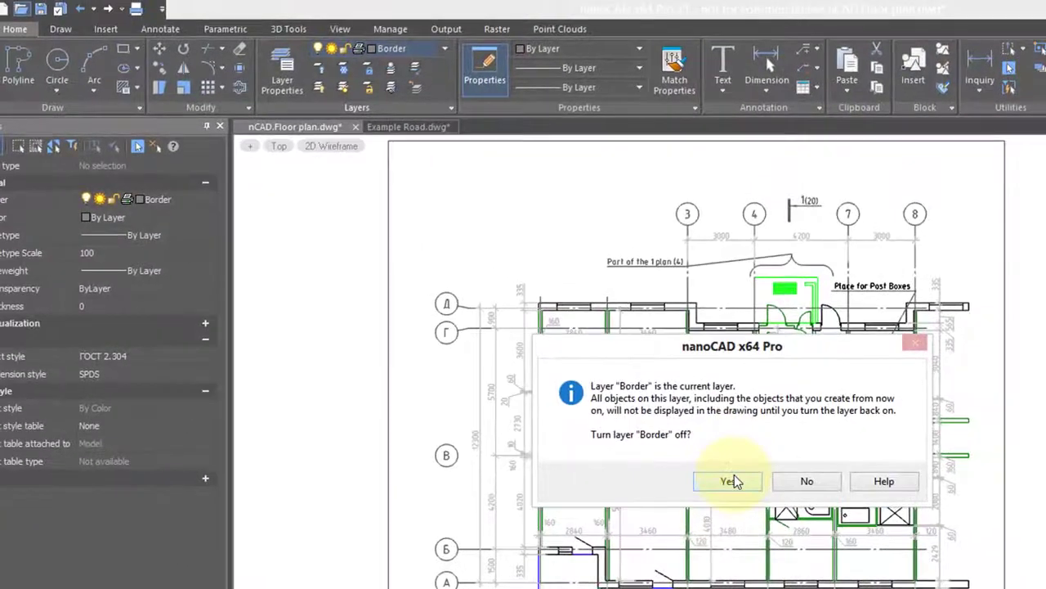
left_click(712, 474)
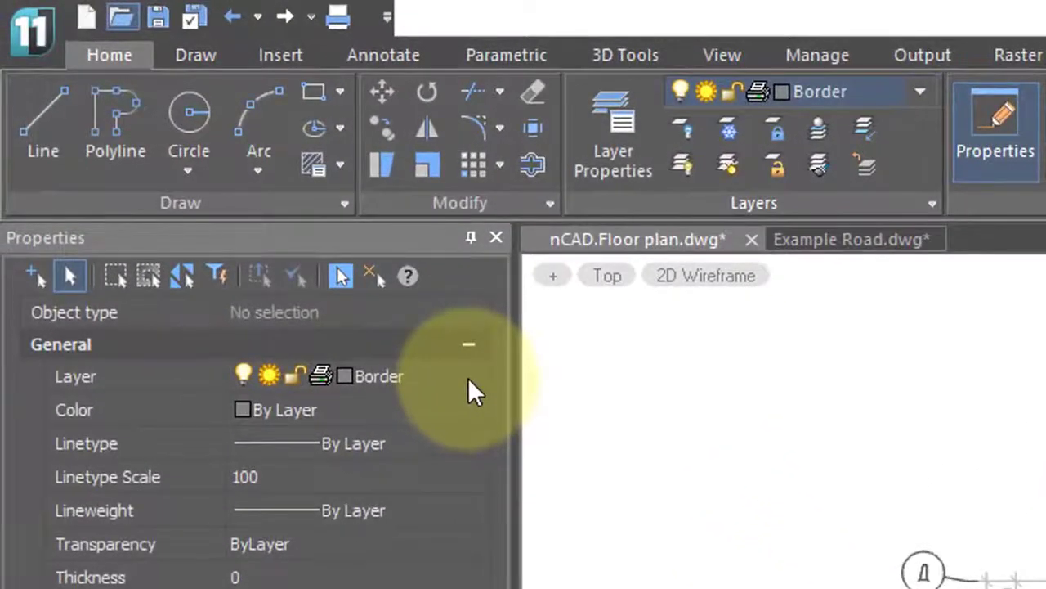
left_click(471, 377)
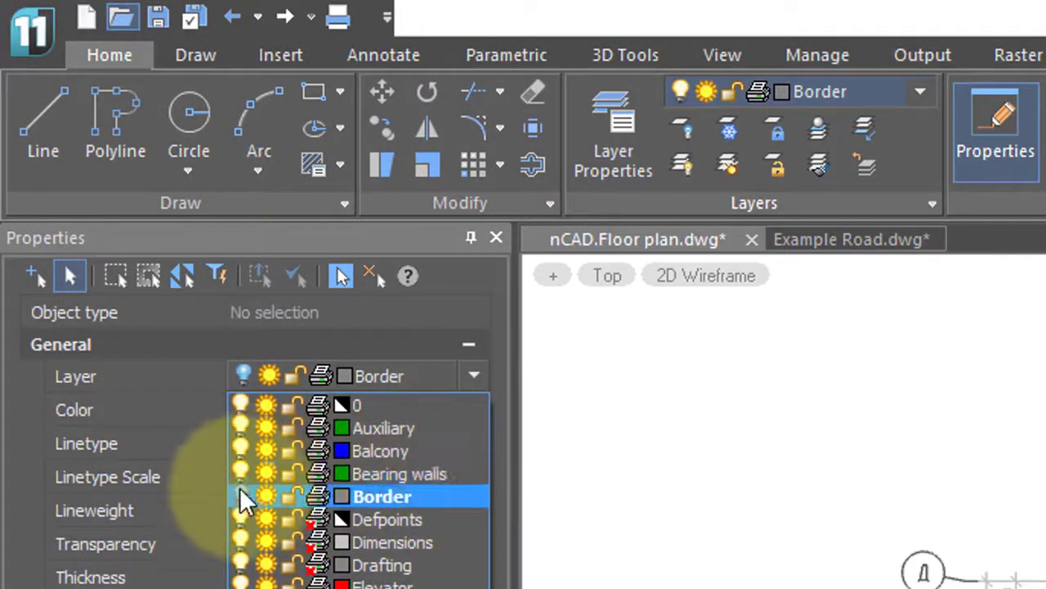
left_click(632, 487)
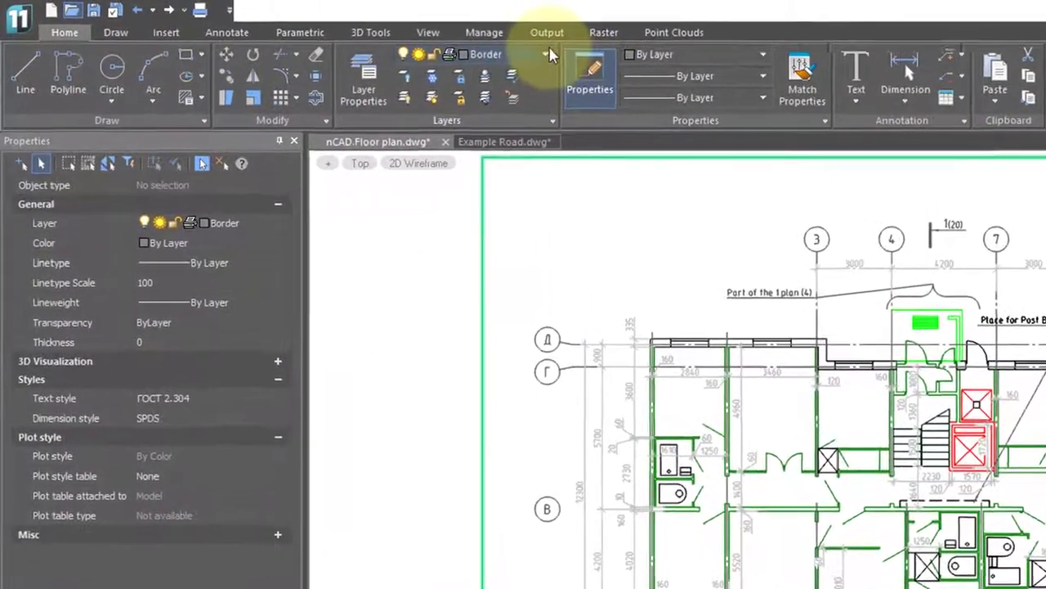
Make layer 0 current and freeze the Border layer from the ribbon layer list
left_click(511, 54)
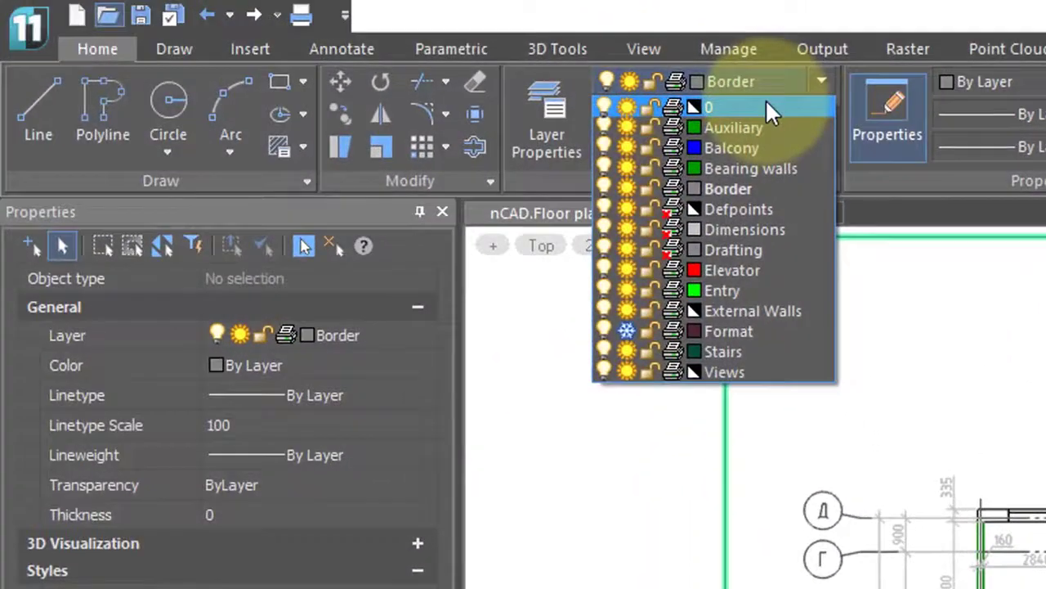
left_click(714, 96)
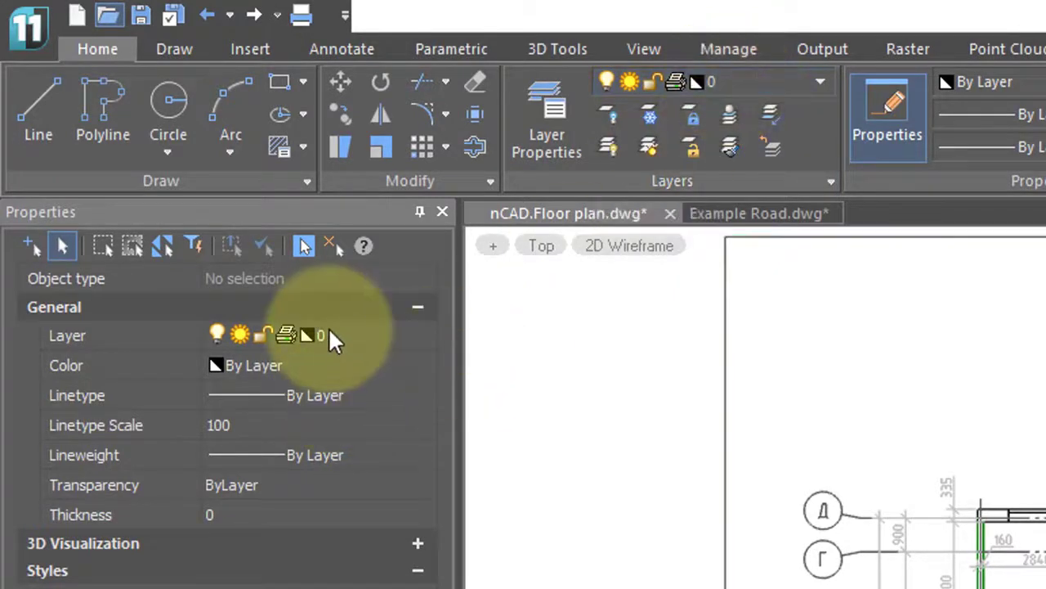
left_click(820, 83)
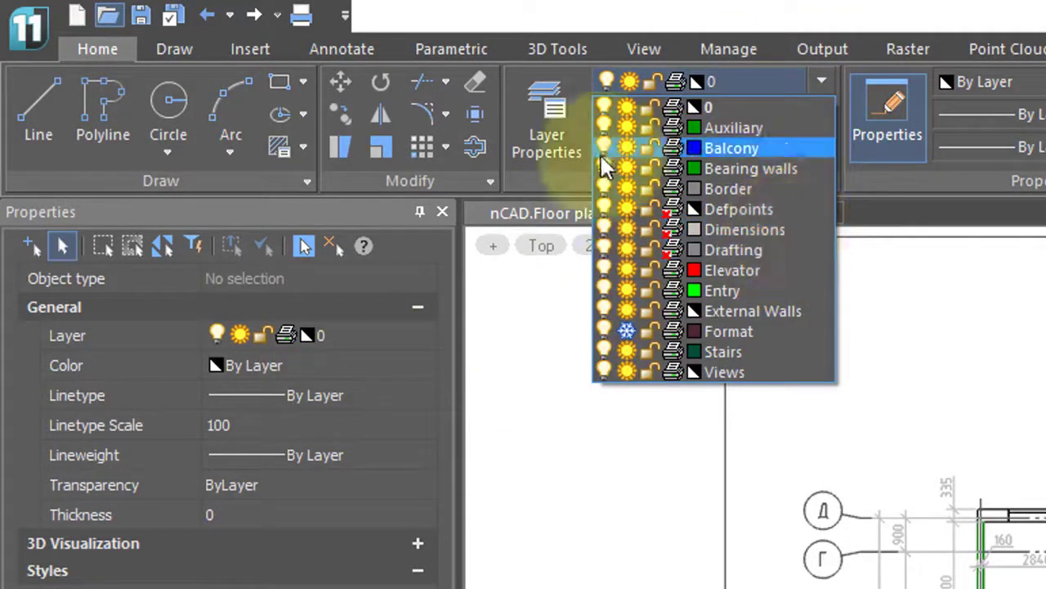
left_click(624, 186)
left_click(563, 451)
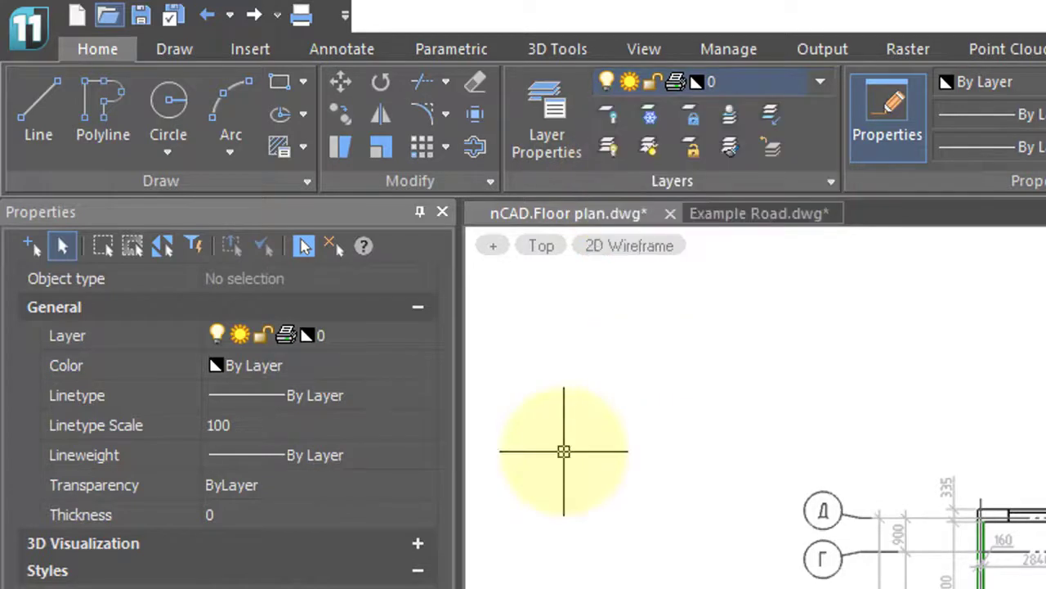
left_click(820, 82)
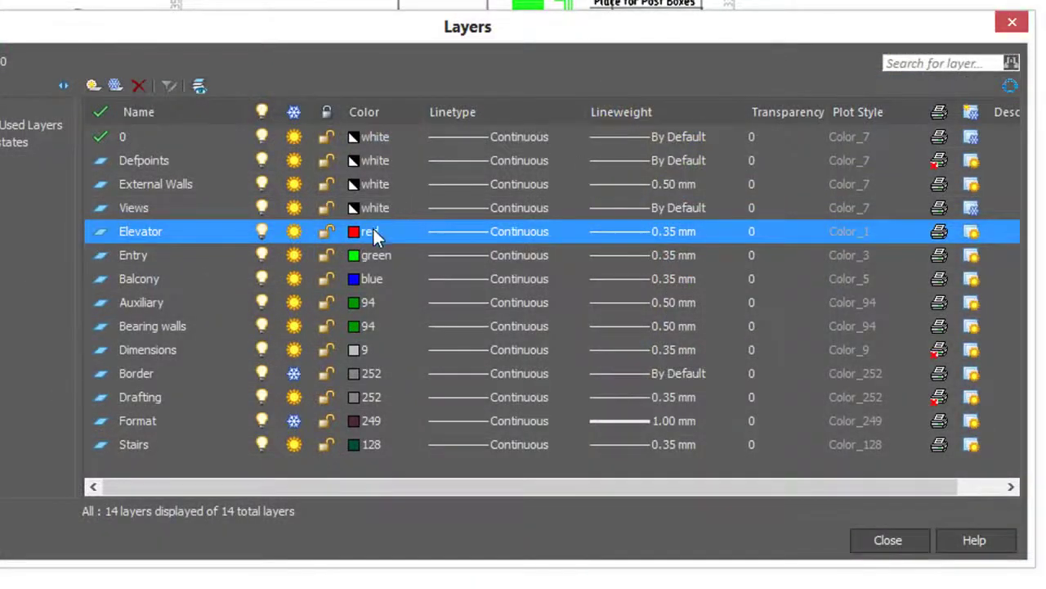
Set the Elevator layer's colour to index colour 98 green in the full colour picker
left_click(373, 231)
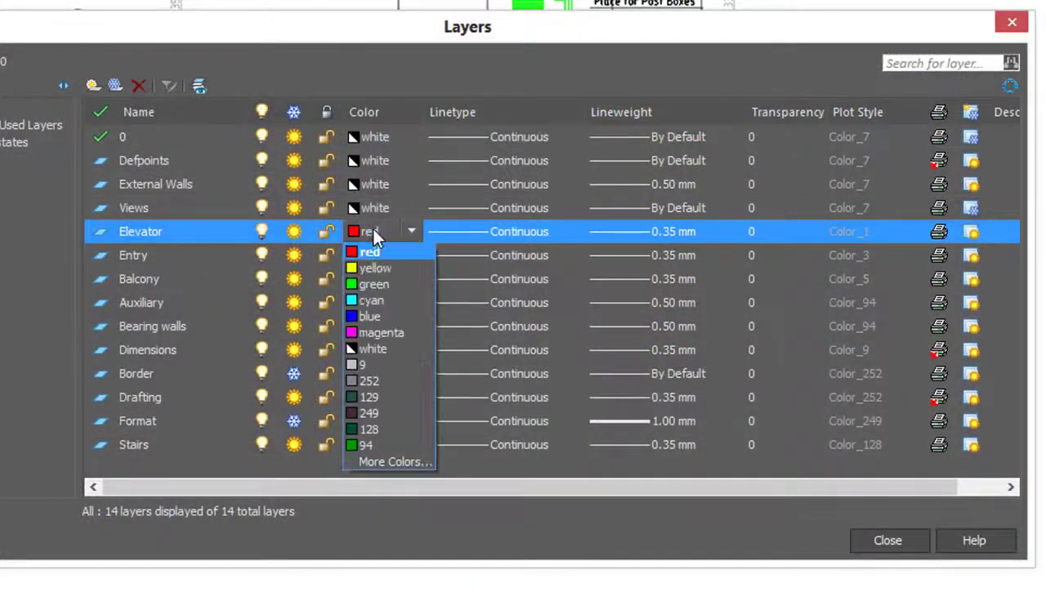
left_click(399, 457)
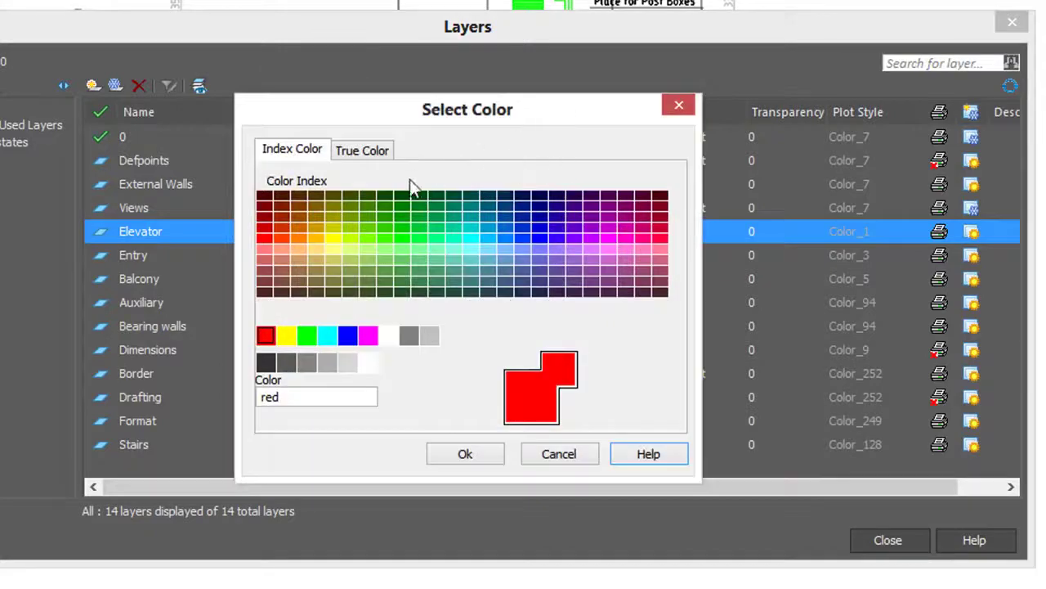
left_click(401, 196)
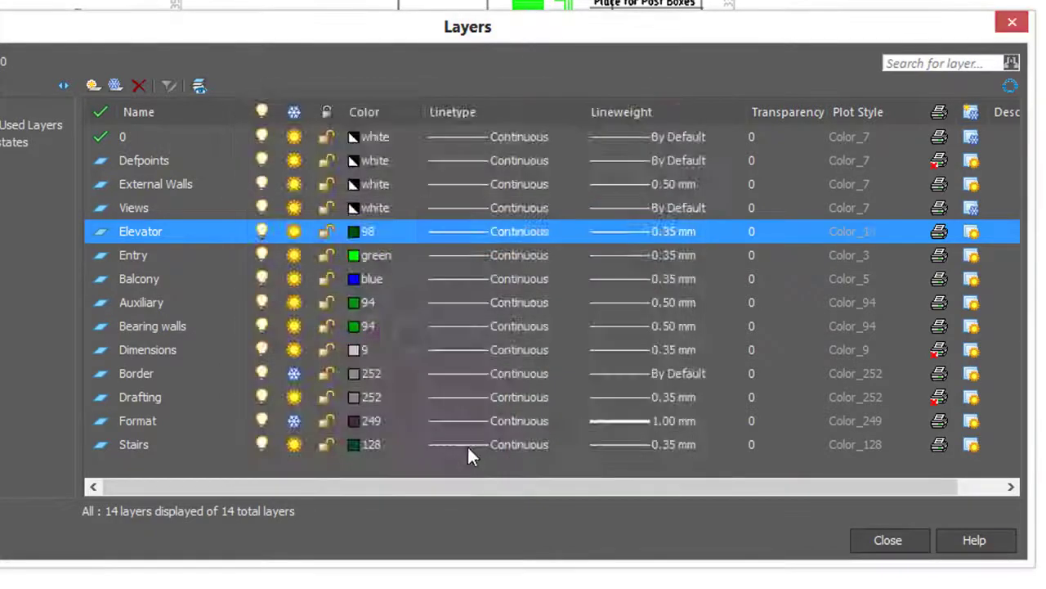